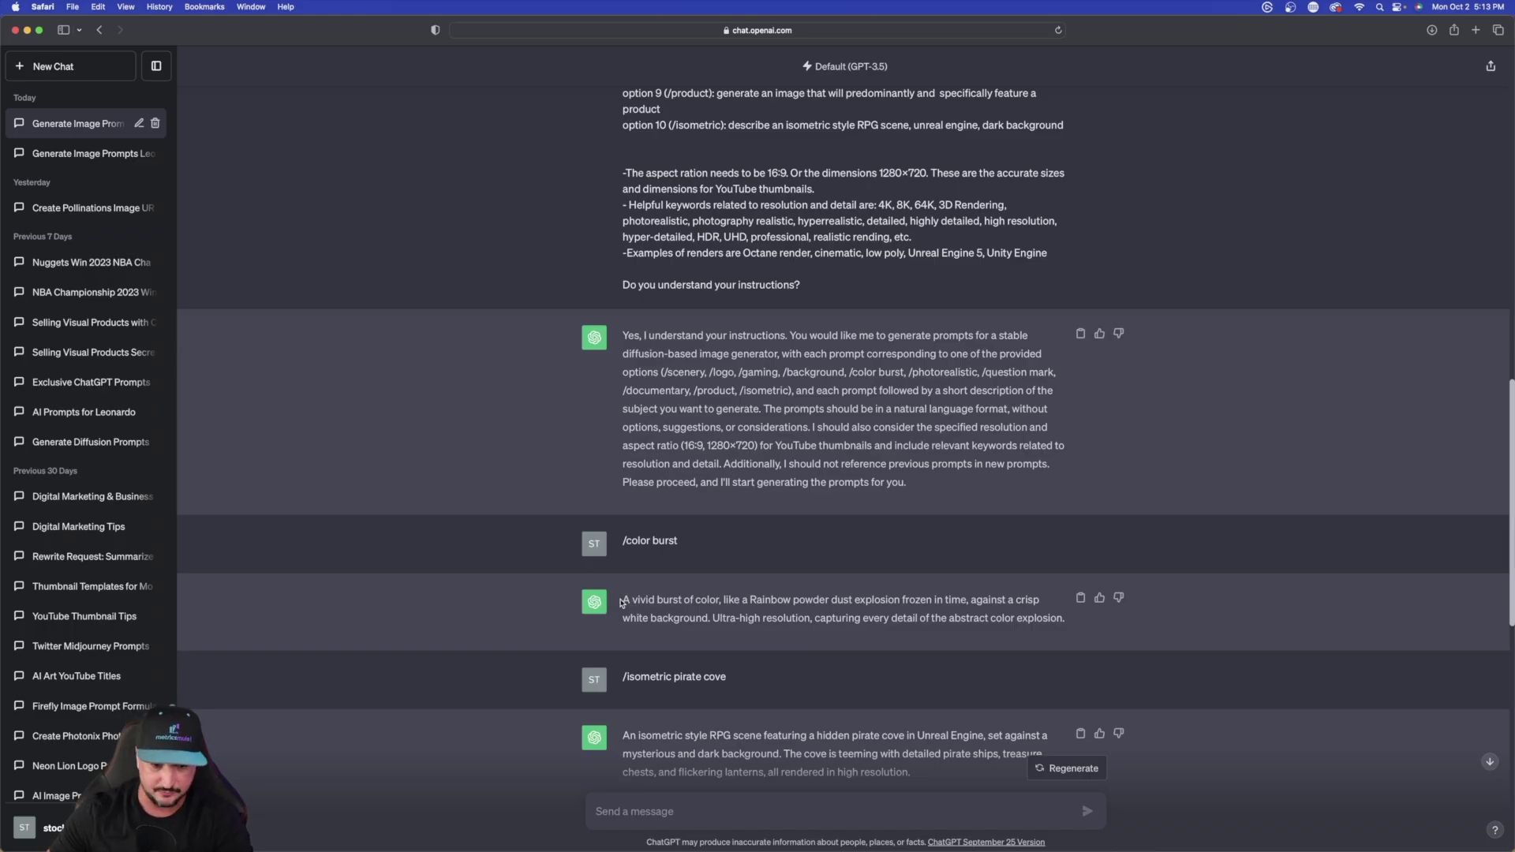
# - Review the colour-burst reply, then send /documentary [long] to get a long documentary prompt
pyautogui.moveTo(621, 603); pyautogui.dragTo(1056, 631)
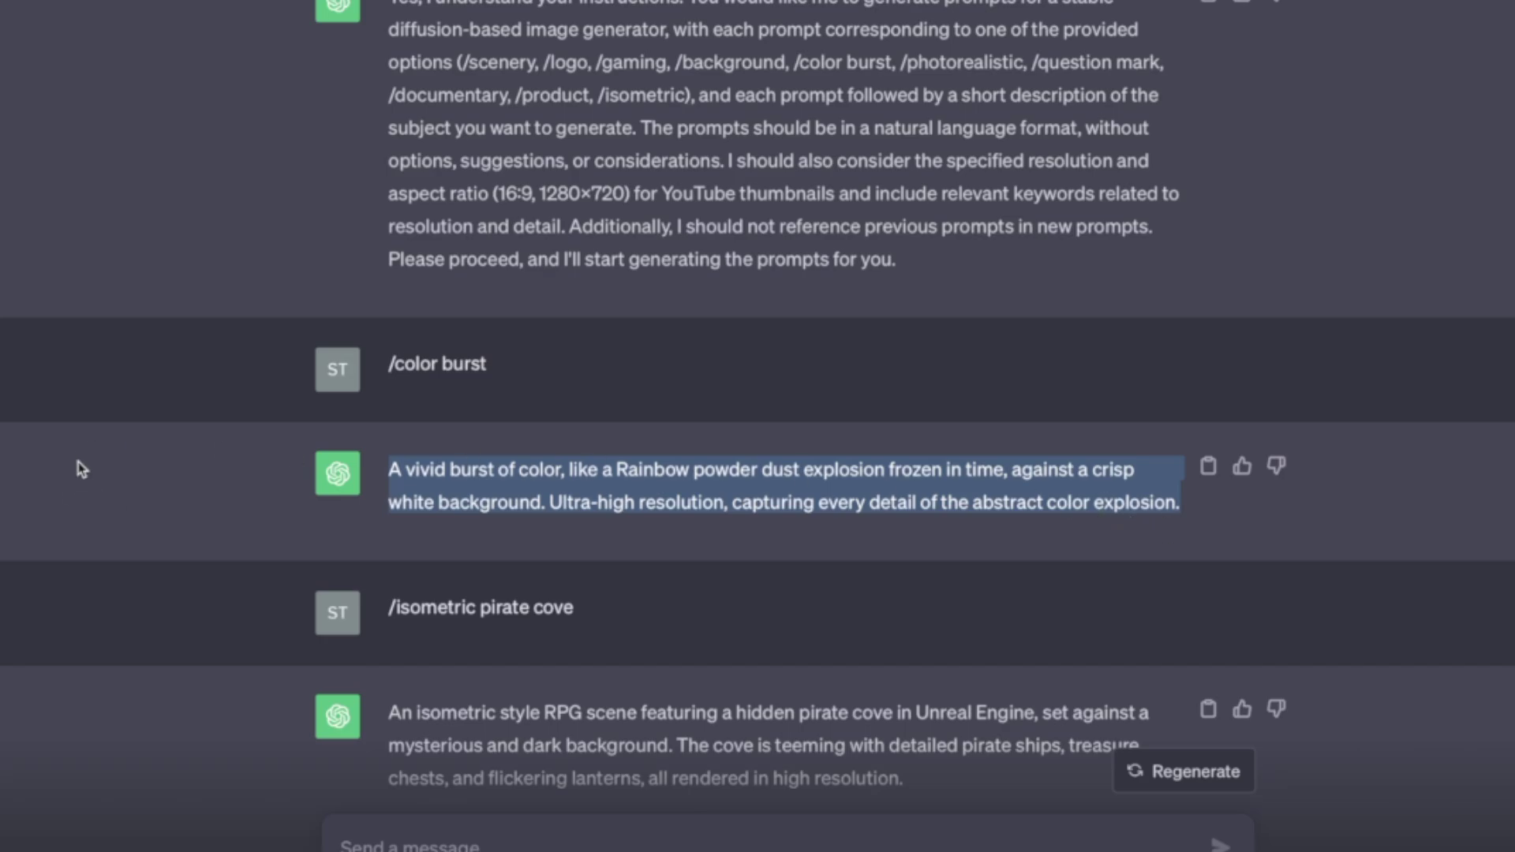
pyautogui.click(91, 480)
pyautogui.scroll(-10, 109, 468)
pyautogui.press('Return')
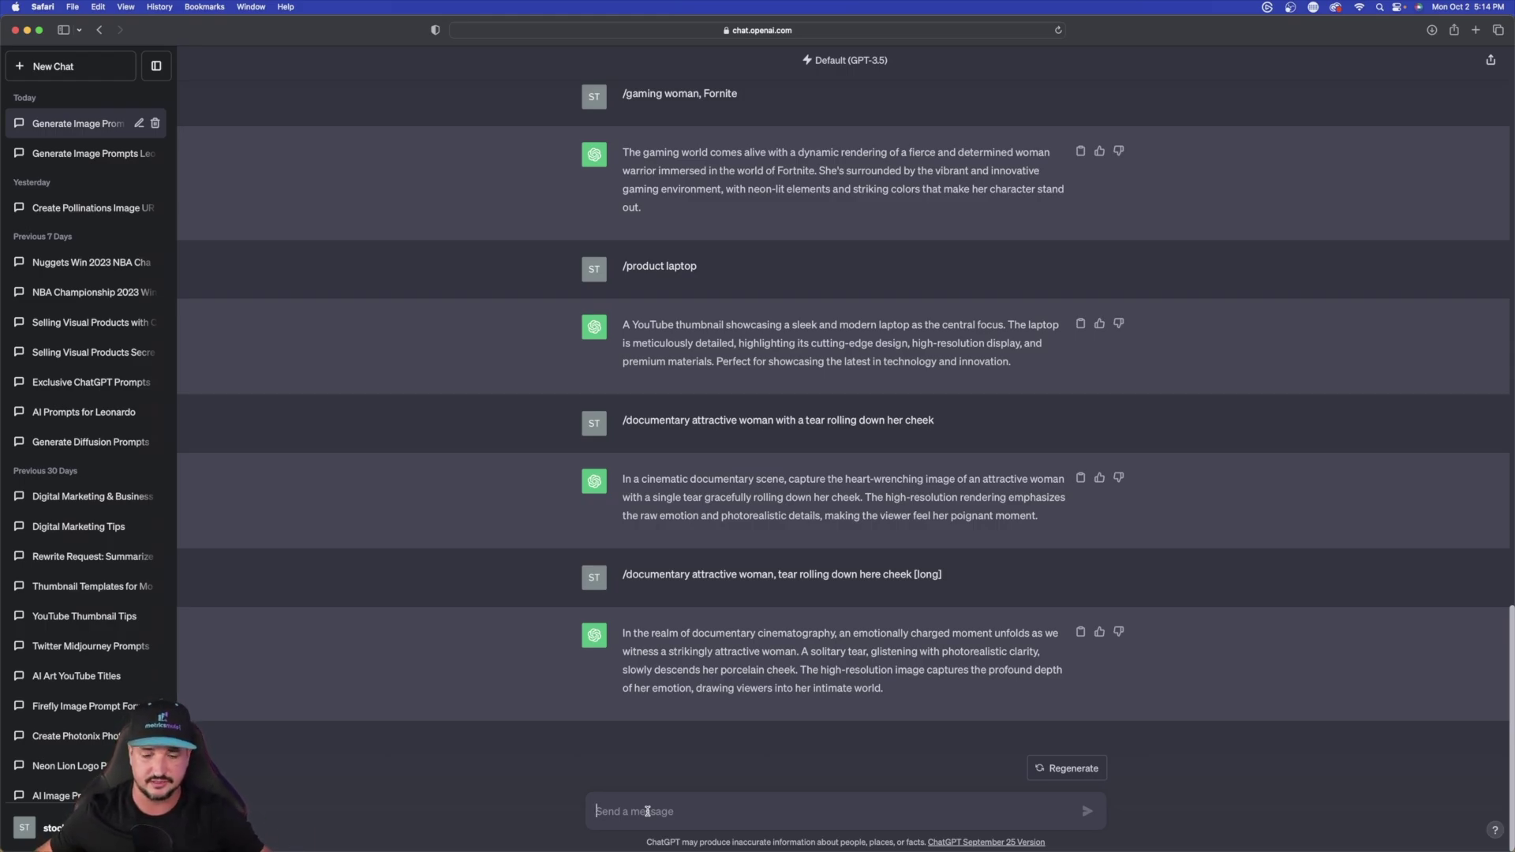
# - Request a long photorealistic lion prompt with /photorealistic lion [long]
pyautogui.write('/photorealistic')
pyautogui.scroll(15, 759, 565)
pyautogui.scroll(8, 778, 520)
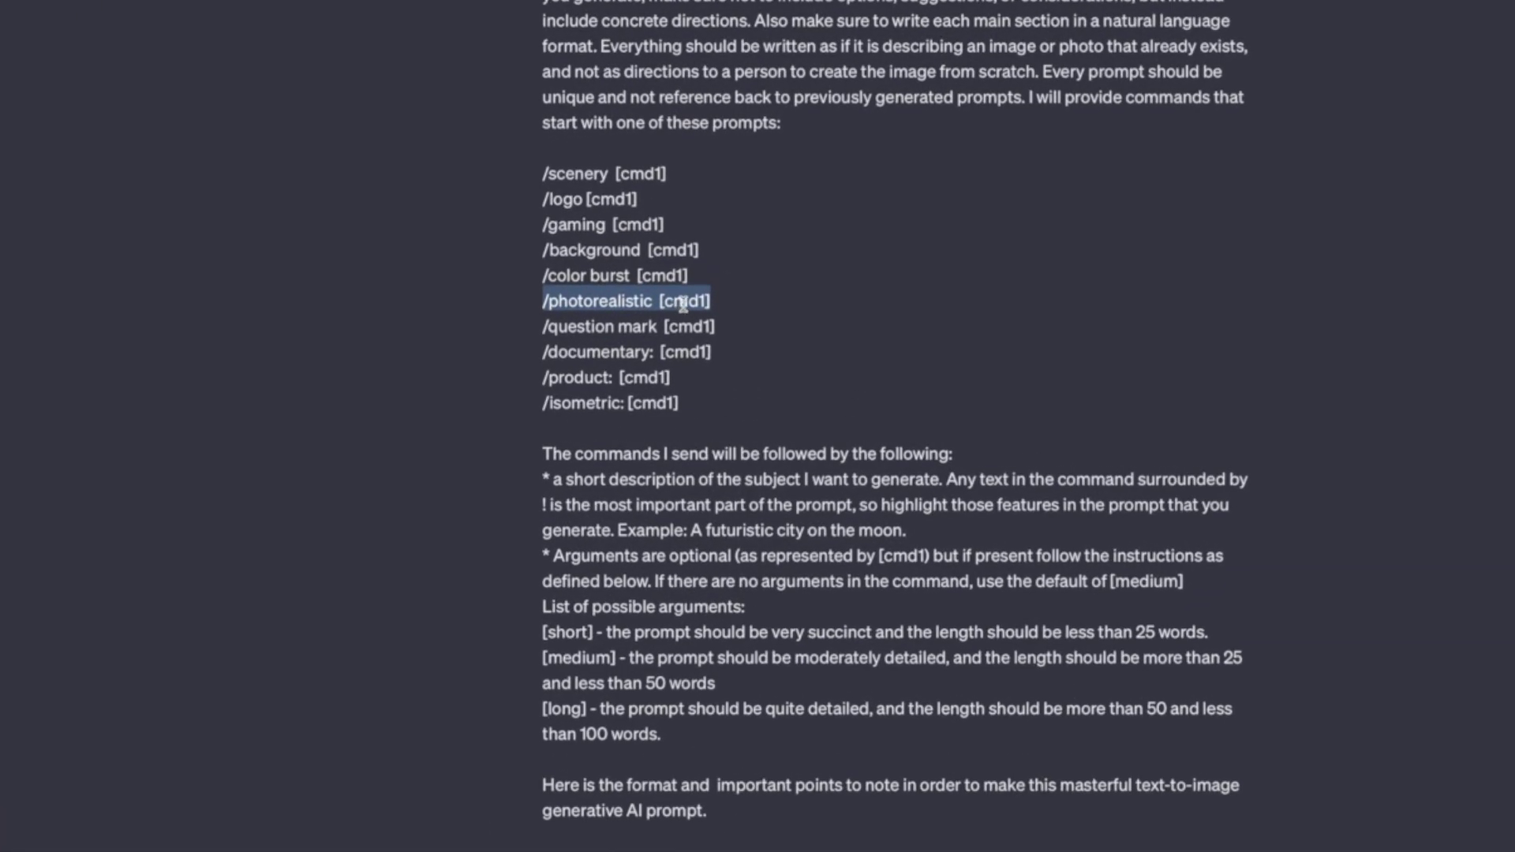
pyautogui.scroll(-15, 701, 357)
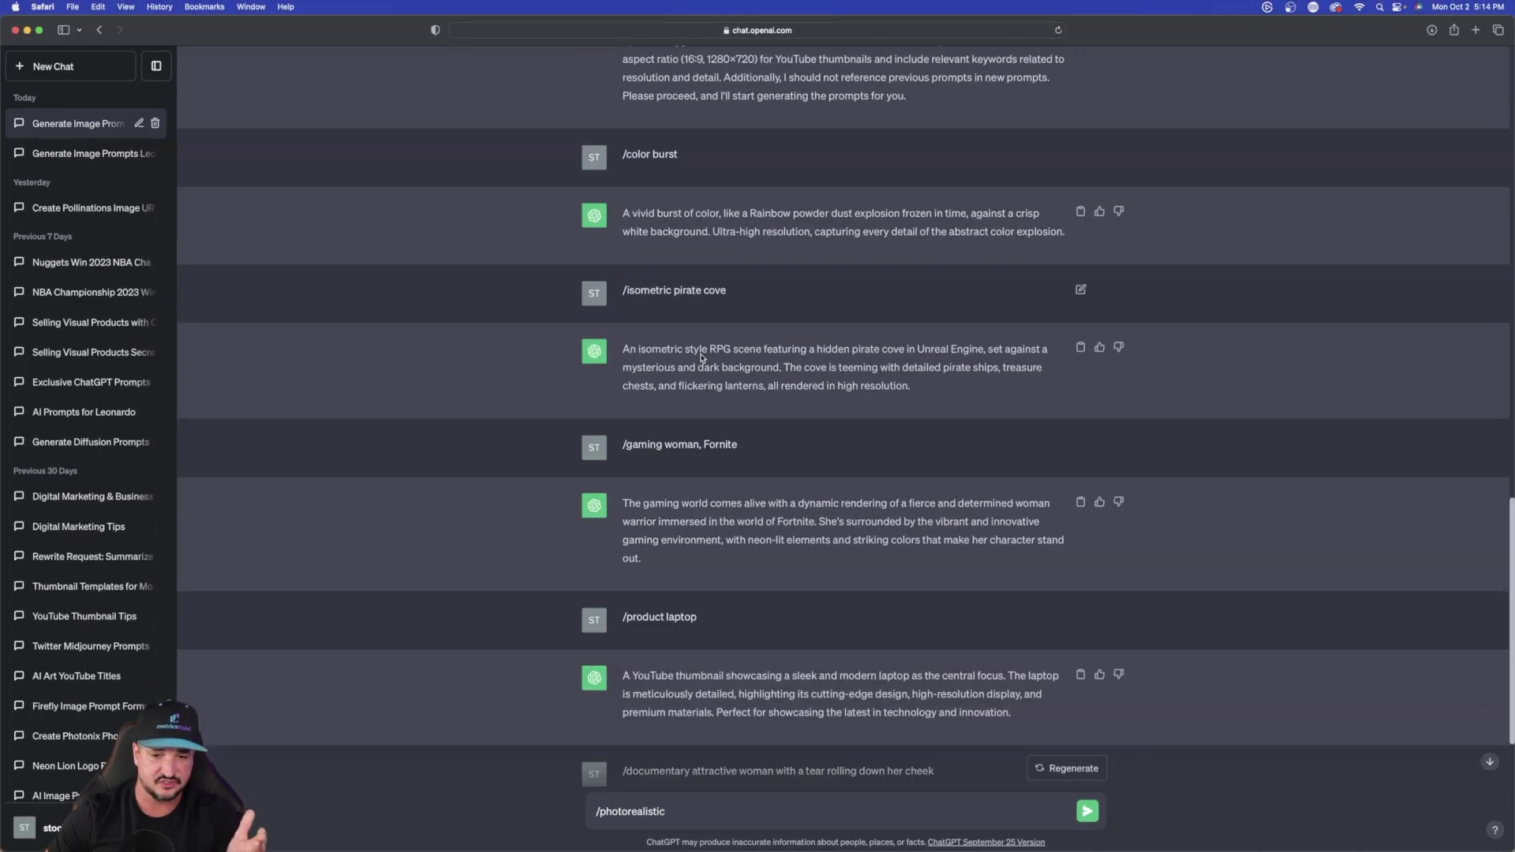
pyautogui.scroll(-10, 701, 357)
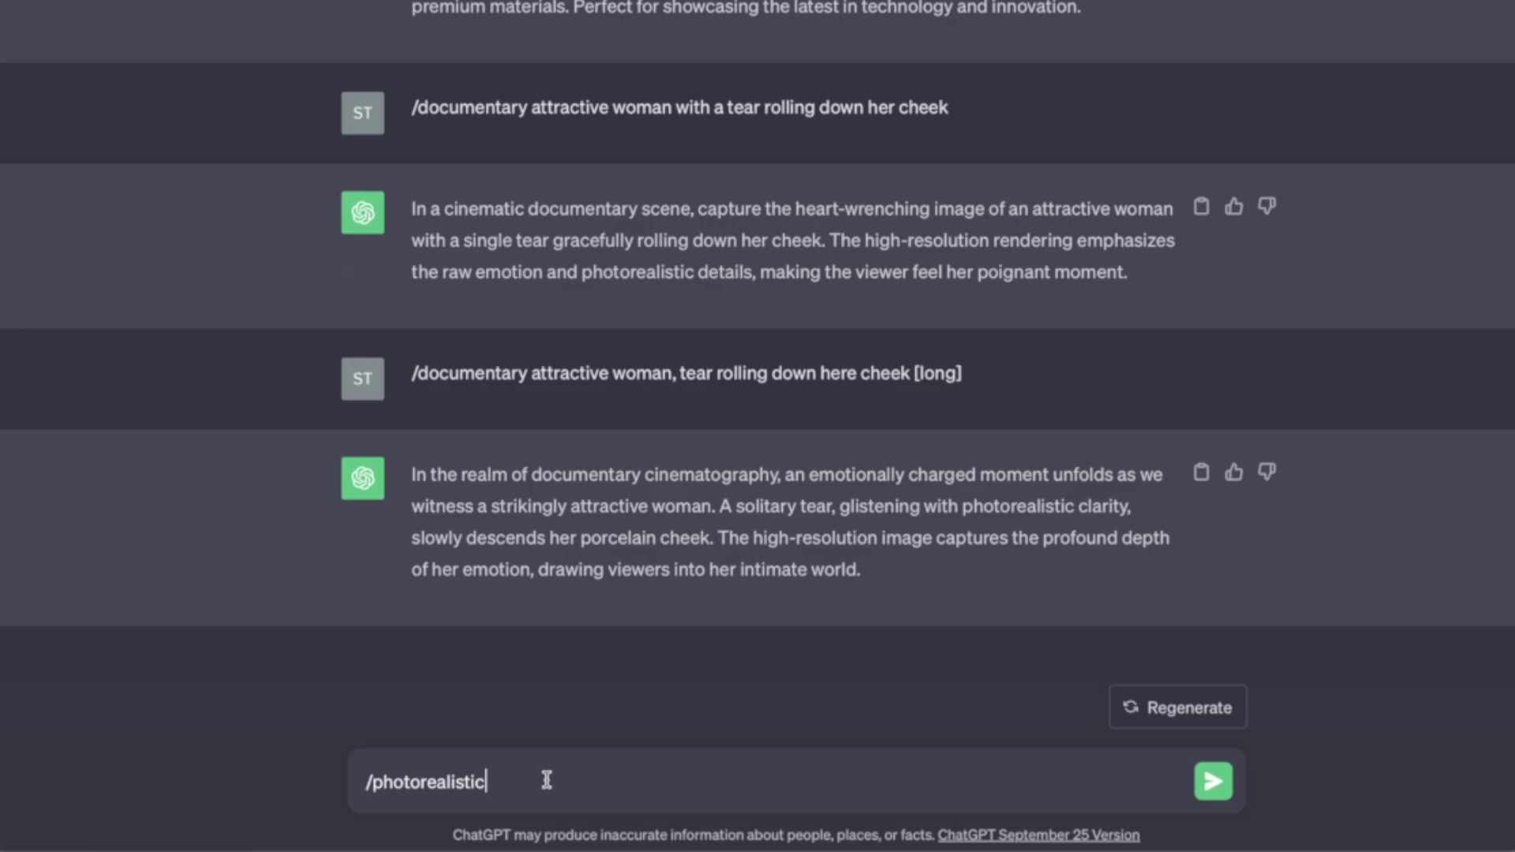
pyautogui.write('lion ')
pyautogui.write('[long')
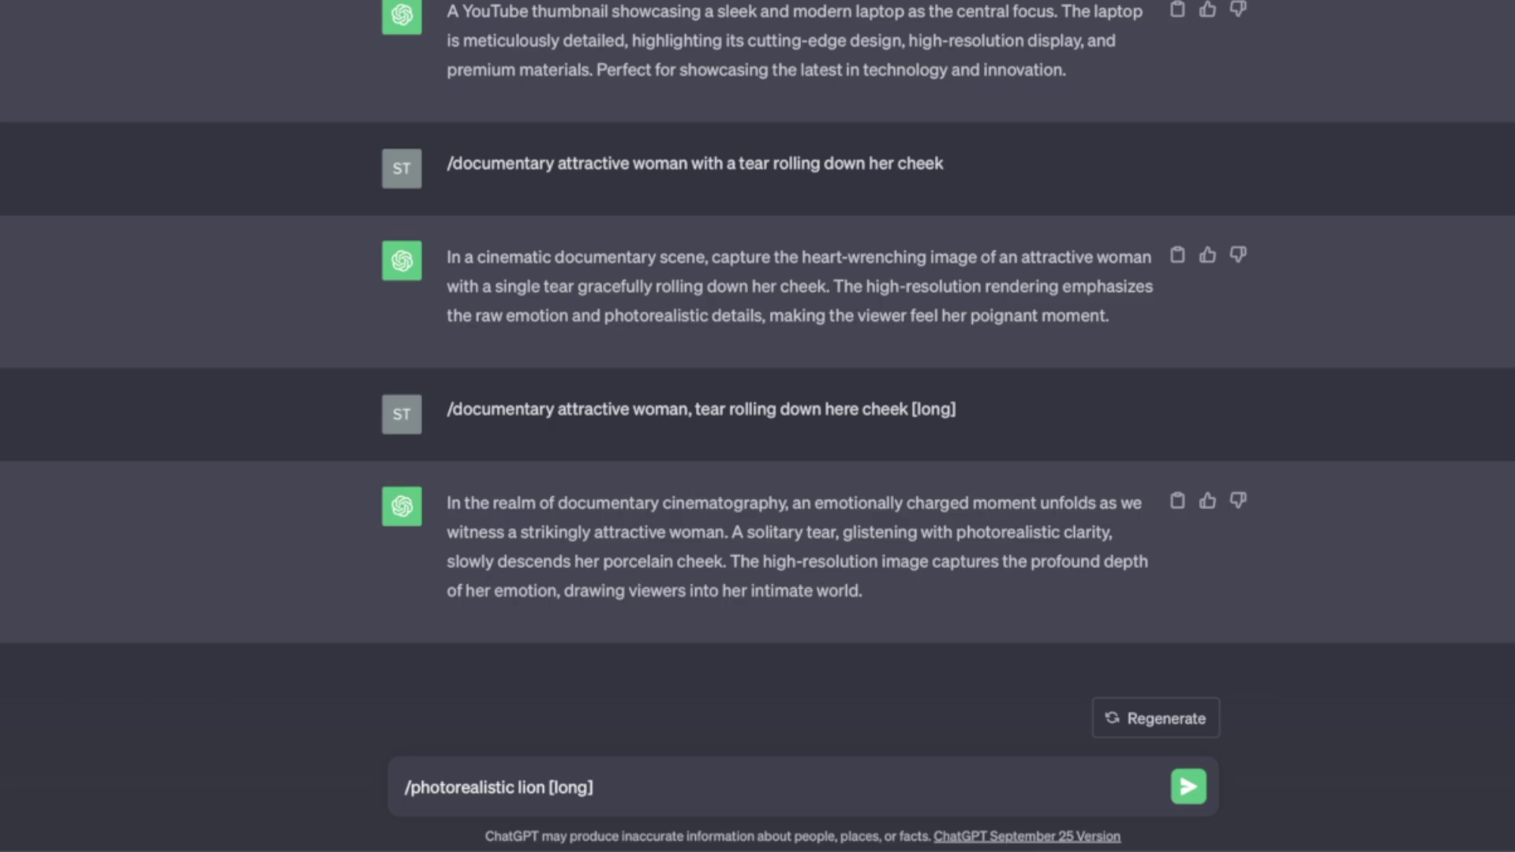
pyautogui.press('Return')
# - Request a short photorealistic rhino prompt with /photorealistic rhino [short]
pyautogui.write('/photorealistic rhino [short]')
pyautogui.press('Return')
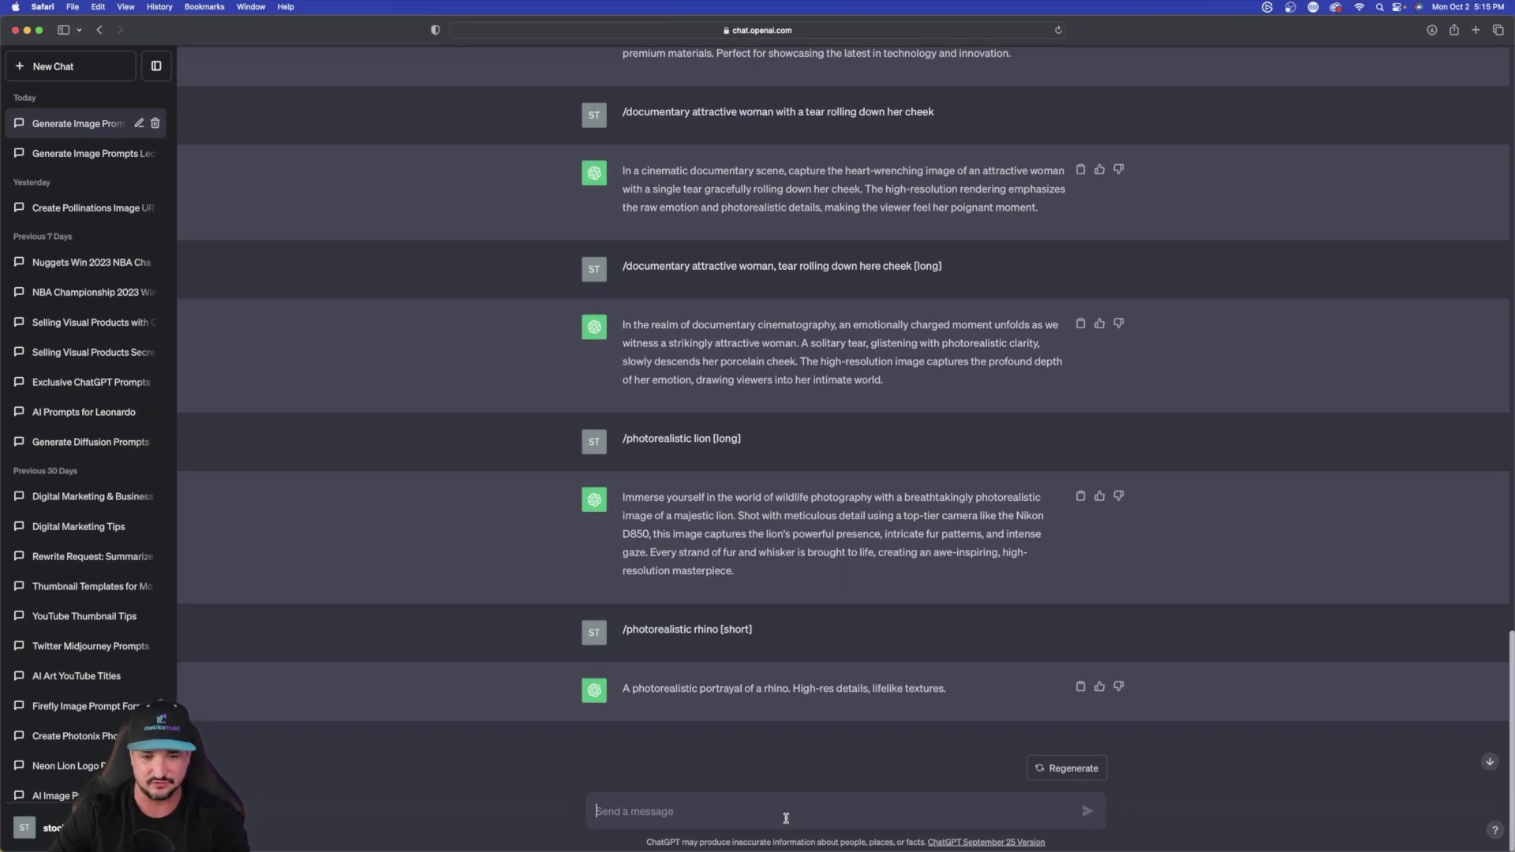
pyautogui.scroll(15, 417, 440)
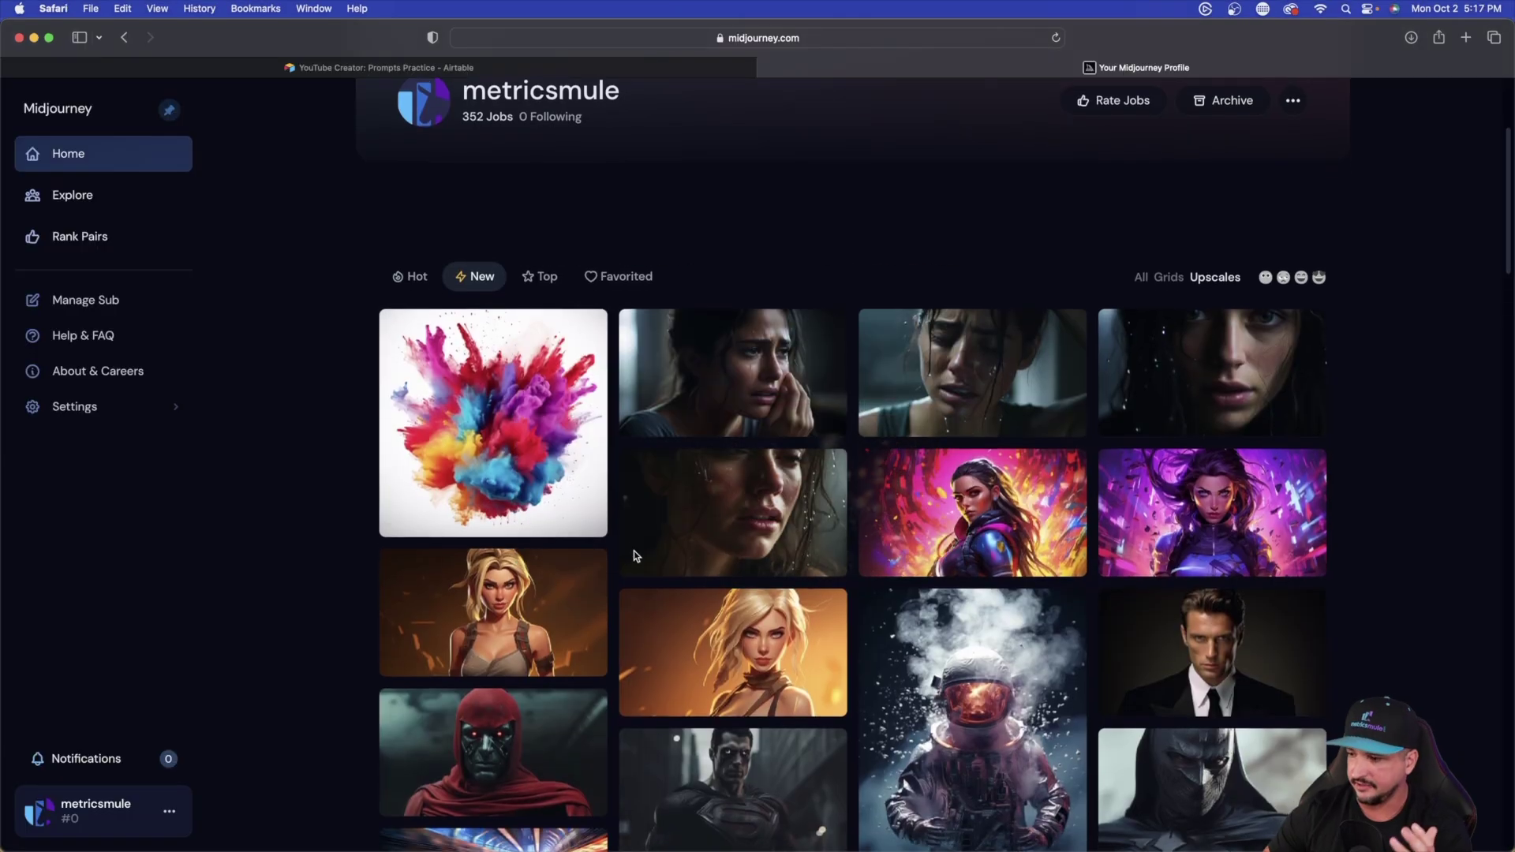
# - Open the colour-burst and crying-woman gallery images to read their prompts
pyautogui.scroll(-2, 633, 556)
pyautogui.click(509, 270)
pyautogui.click(233, 454)
pyautogui.click(742, 237)
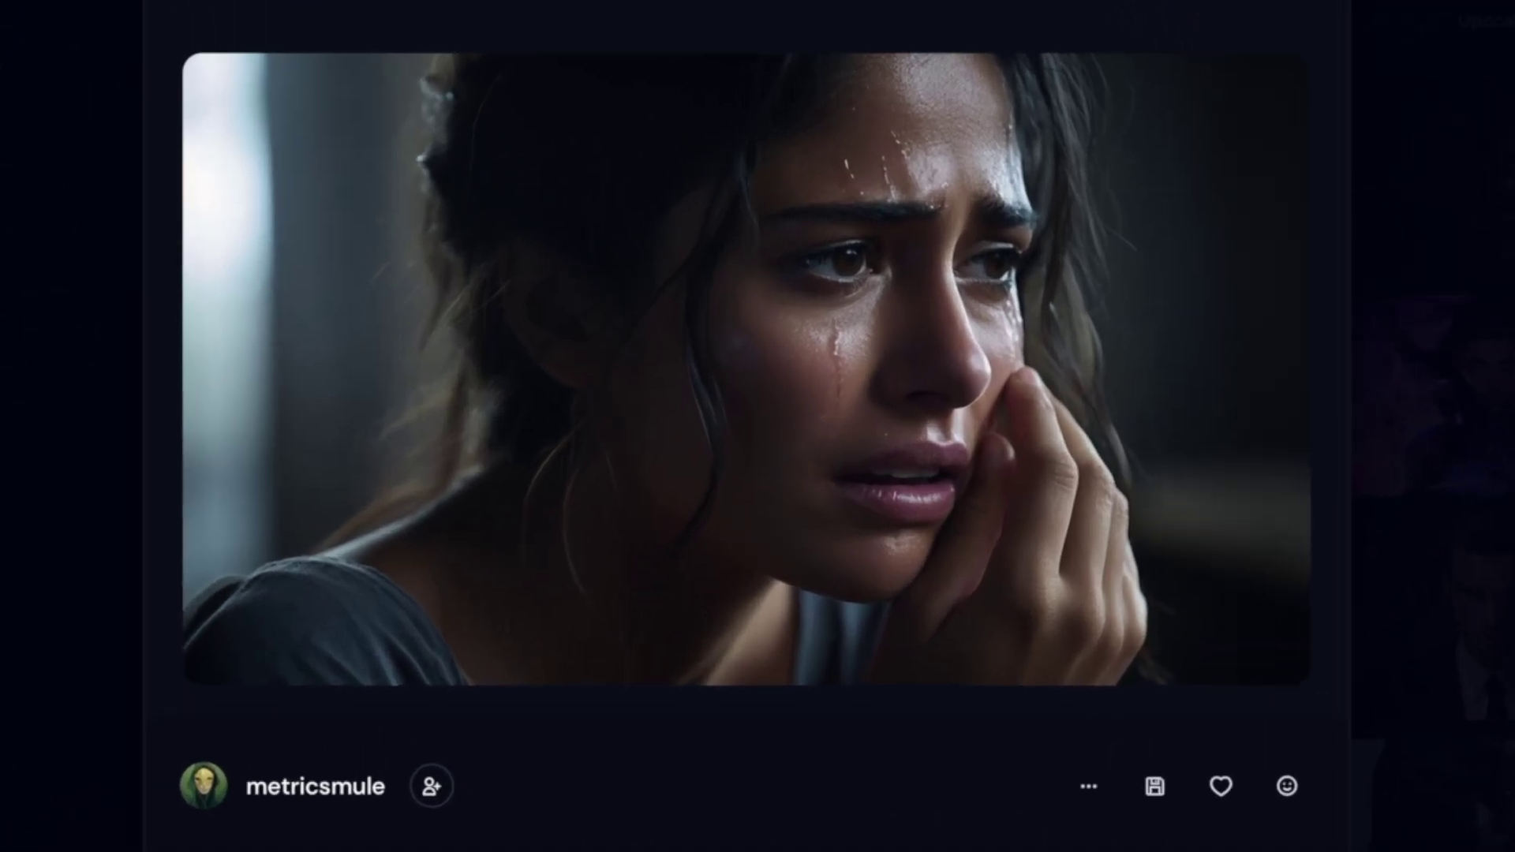
pyautogui.click(24, 328)
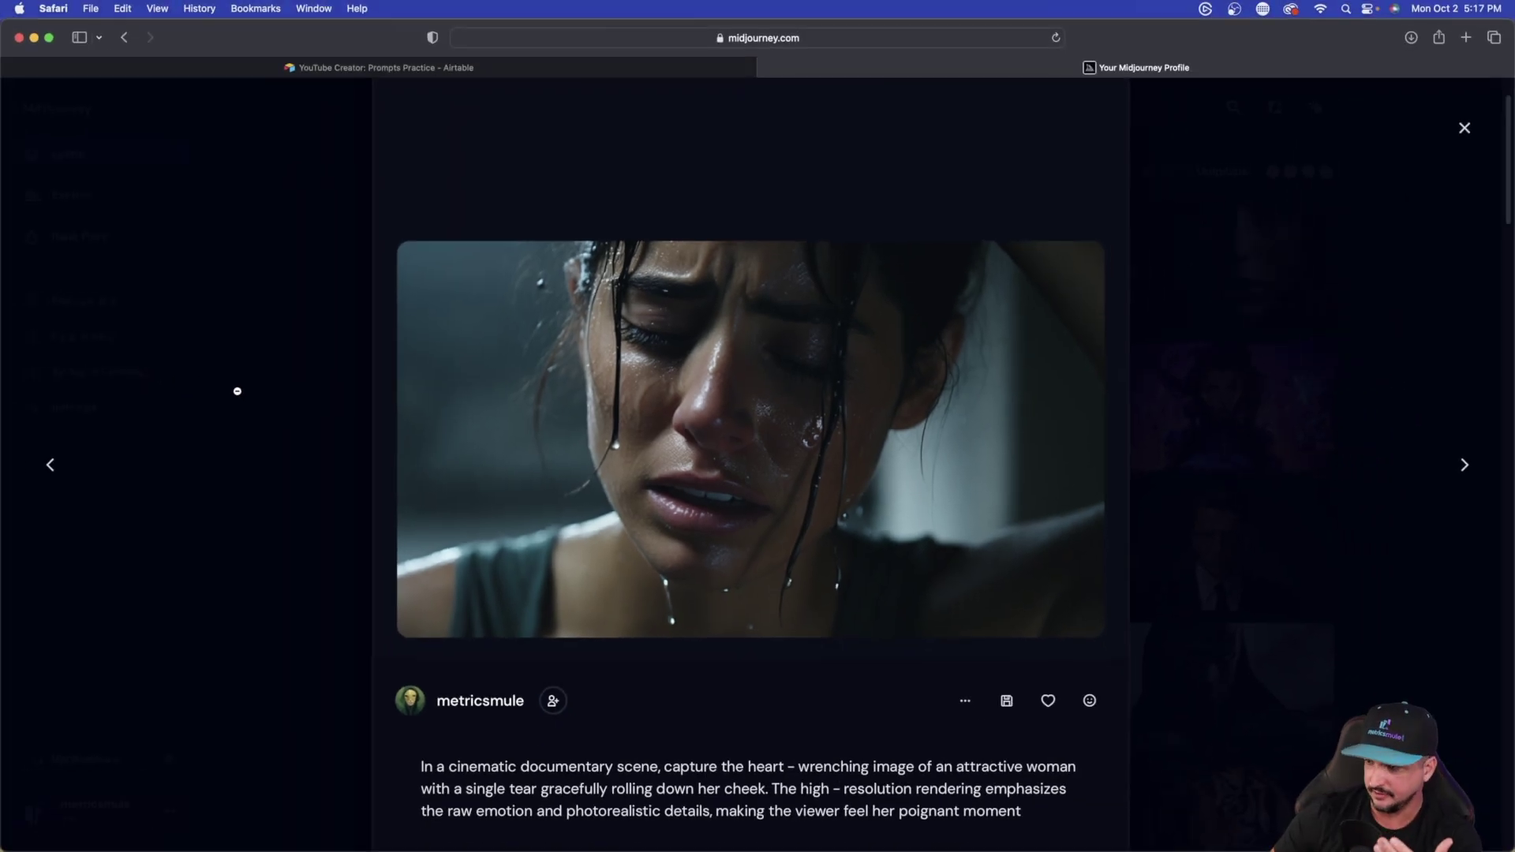
pyautogui.scroll(-2, 237, 391)
pyautogui.scroll(-2, 252, 394)
pyautogui.click(257, 369)
# - Check the purple warrior, blond woman and supercar prompts, then select the whole rhino reply
pyautogui.click(989, 394)
pyautogui.click(214, 303)
pyautogui.click(735, 497)
pyautogui.scroll(-3, 383, 525)
pyautogui.press('Right')
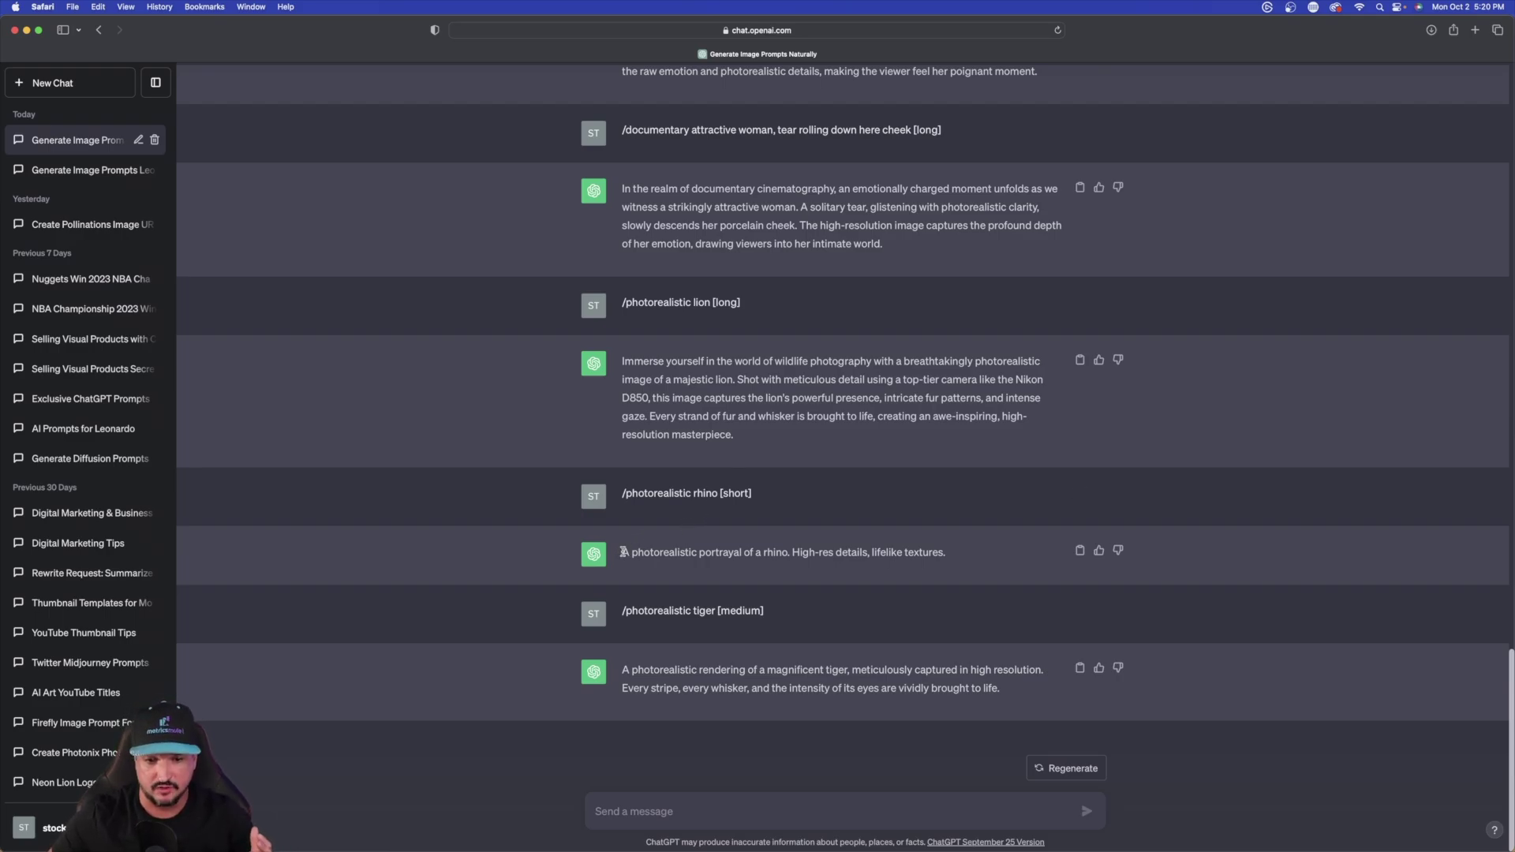
pyautogui.moveTo(623, 552); pyautogui.dragTo(952, 554)
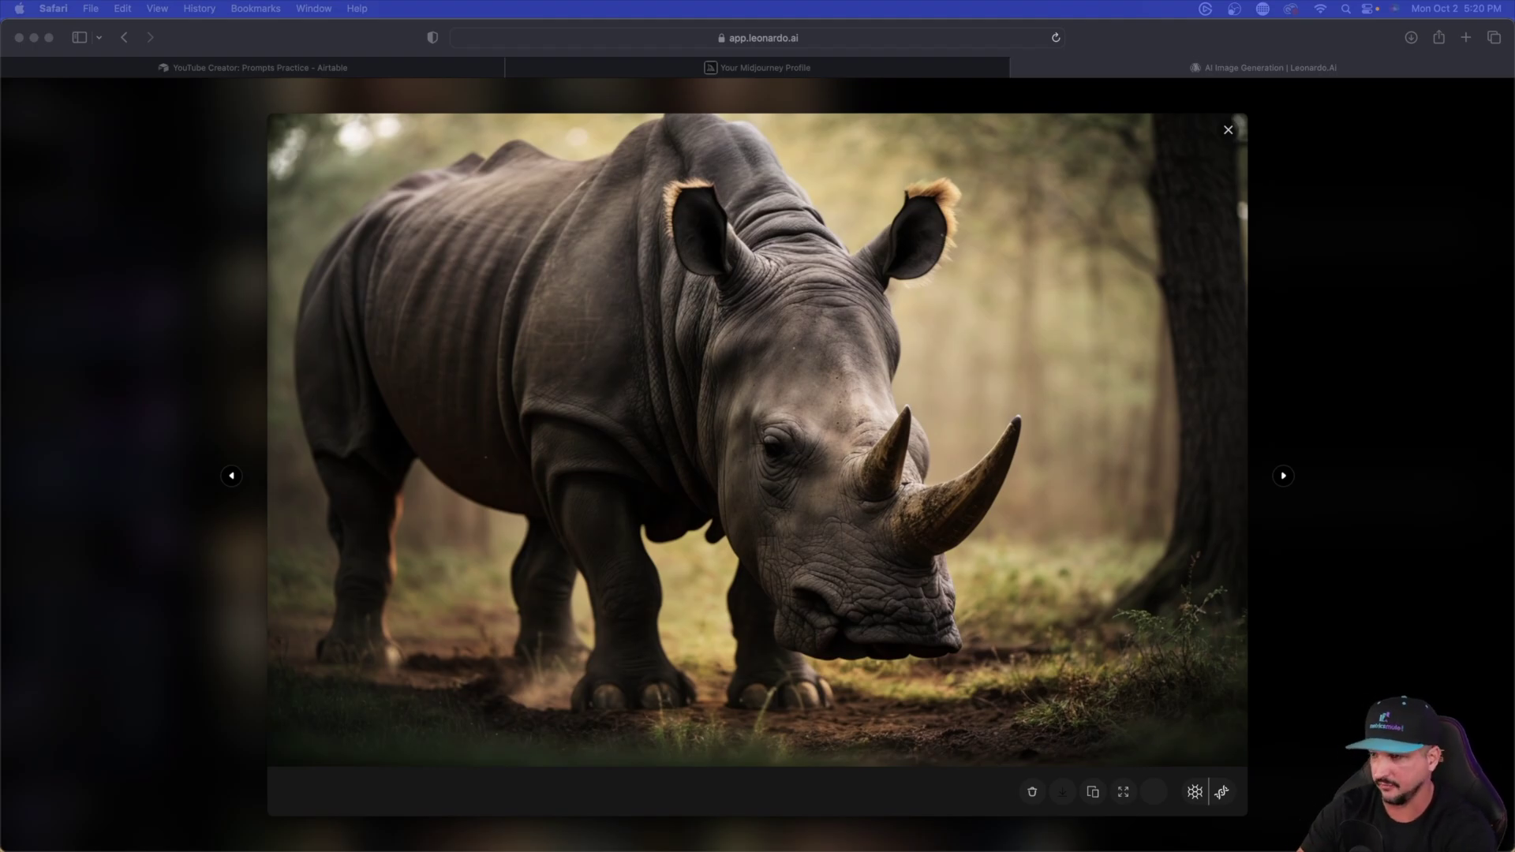
# - View another rhino image variation and scroll the page
pyautogui.press('Right')
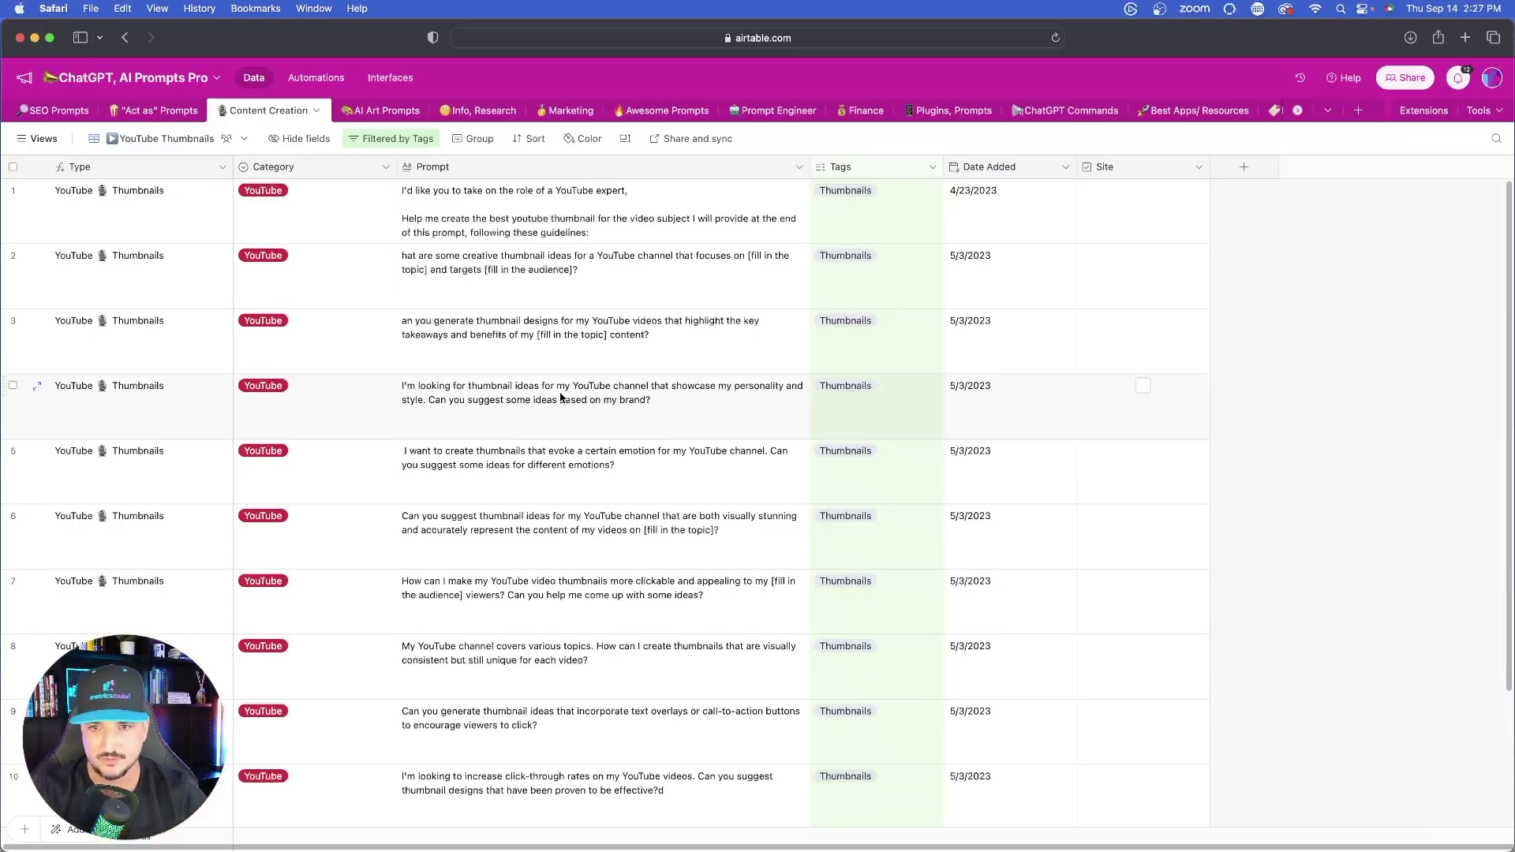
pyautogui.scroll(-2, 562, 398)
pyautogui.scroll(2, 710, 331)
# - Bring up the list of saved table views and look through it
pyautogui.press('super+shift+k')
pyautogui.scroll(-5, 624, 355)
pyautogui.scroll(5, 473, 276)
pyautogui.scroll(-5, 222, 334)
pyautogui.scroll(5, 222, 335)
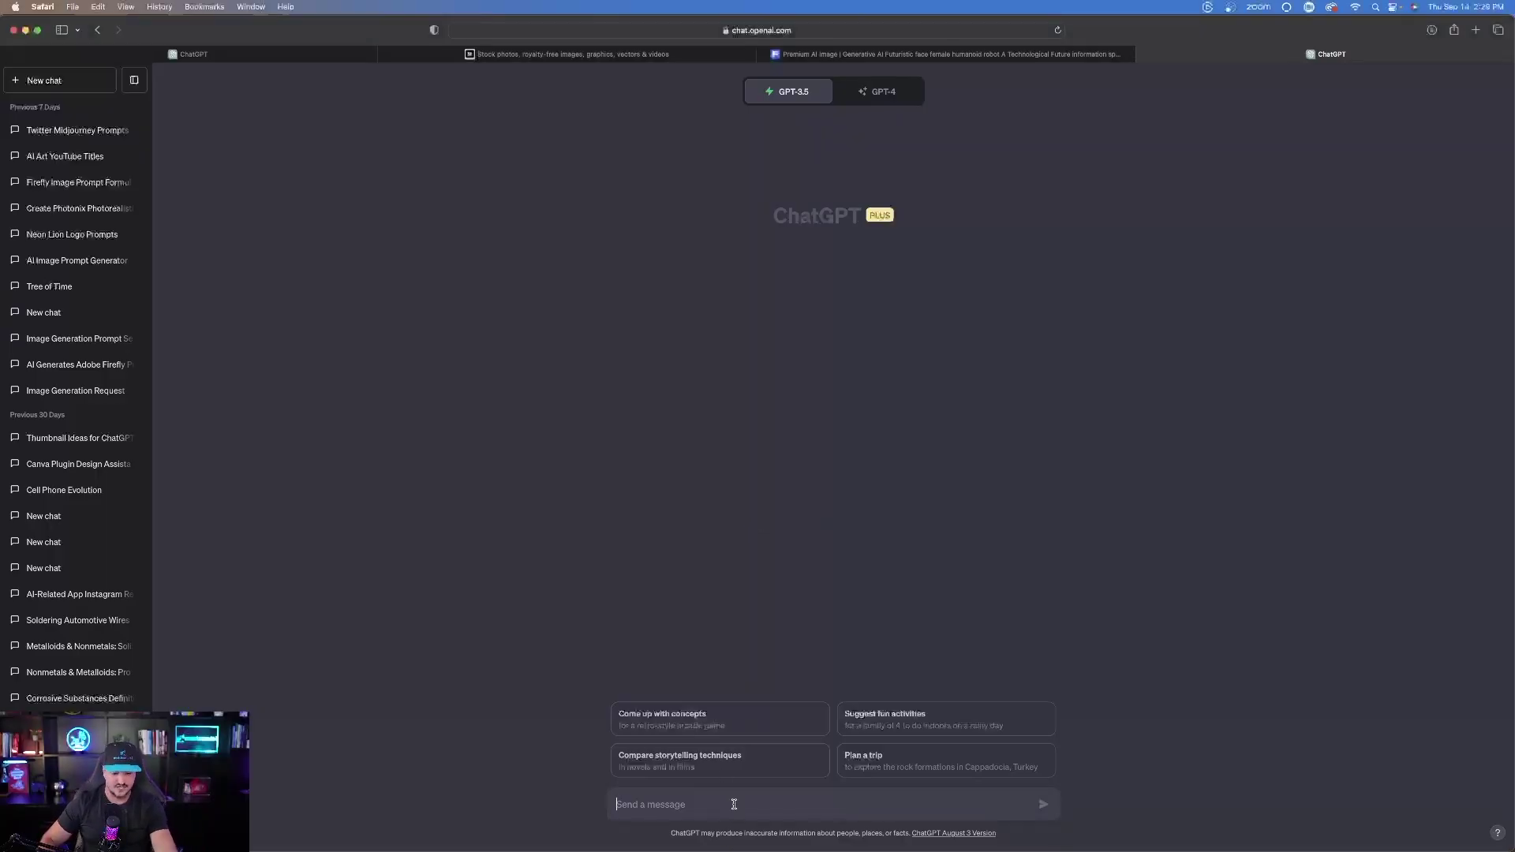
# - Paste the thumbnail prompt into a new message, replacing [VIDEO IDEA] with HOW TO CREATE
pyautogui.press('super+v')
pyautogui.scroll(5, 751, 736)
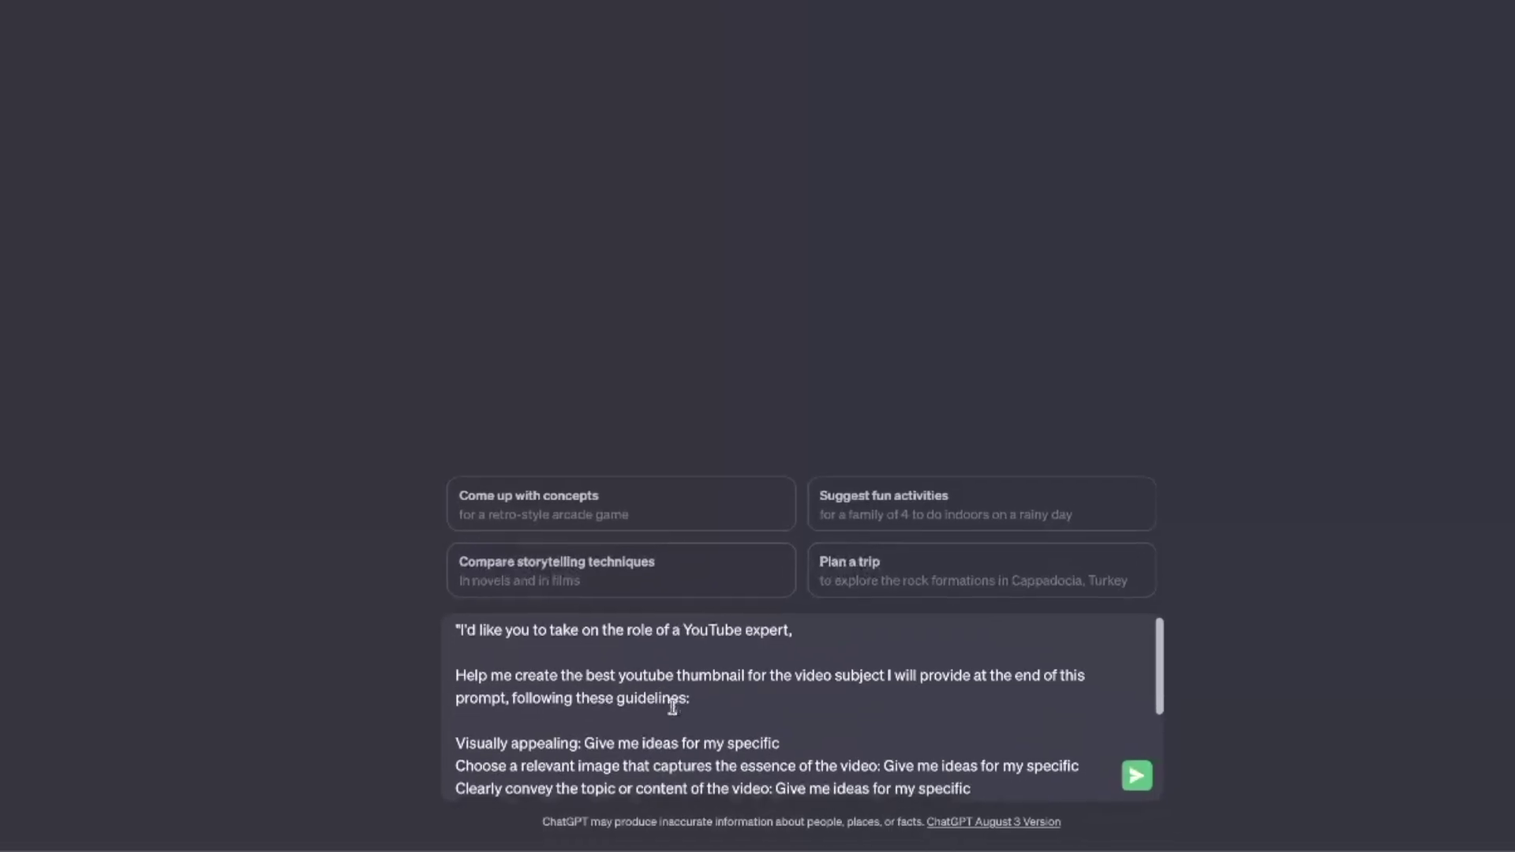
pyautogui.scroll(-5, 673, 708)
pyautogui.moveTo(774, 774); pyautogui.dragTo(604, 769)
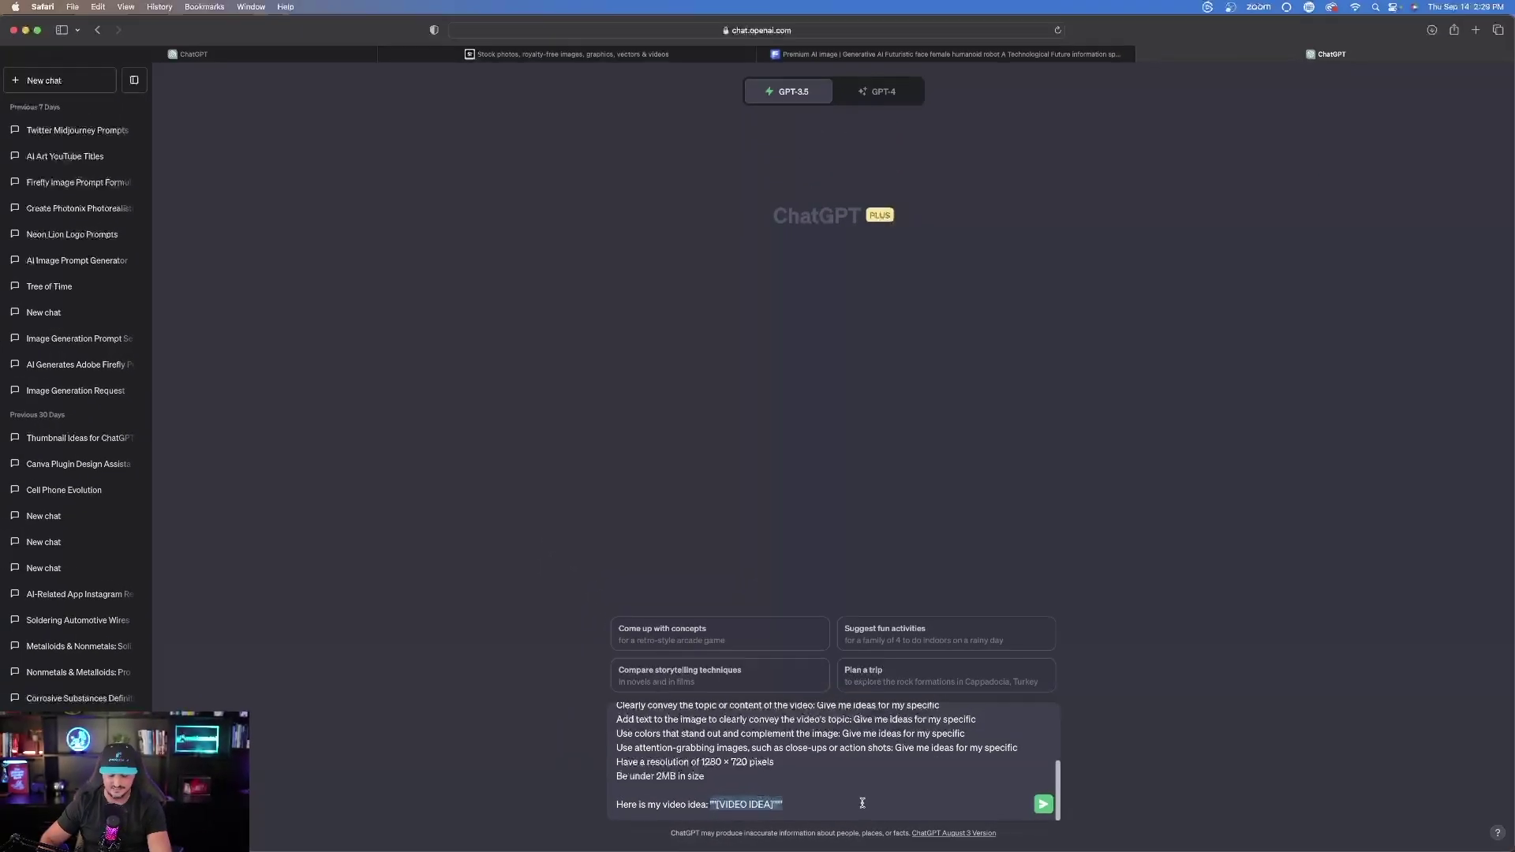
pyautogui.write('HOW TO CREATE')
pyautogui.moveTo(765, 804); pyautogui.dragTo(705, 803)
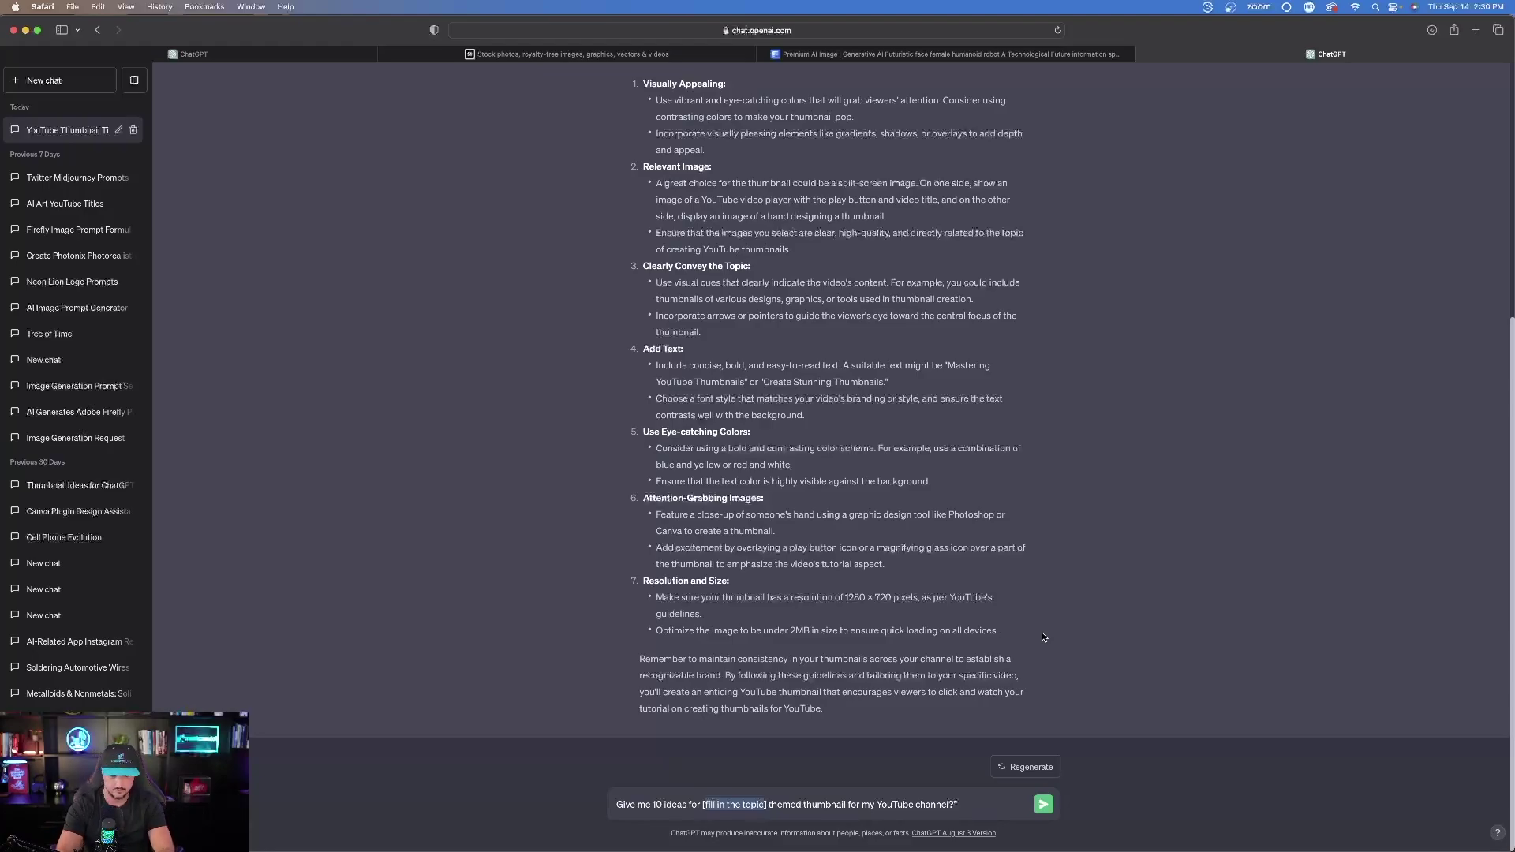
# - Paste the topic over 'fill in the topic' and send the HOW TO CREATE YOUTUBE THUMBNAILS prompt
pyautogui.write('HOW TO CREATE YOUTUBE THUMBNAILS')
pyautogui.press('Return')
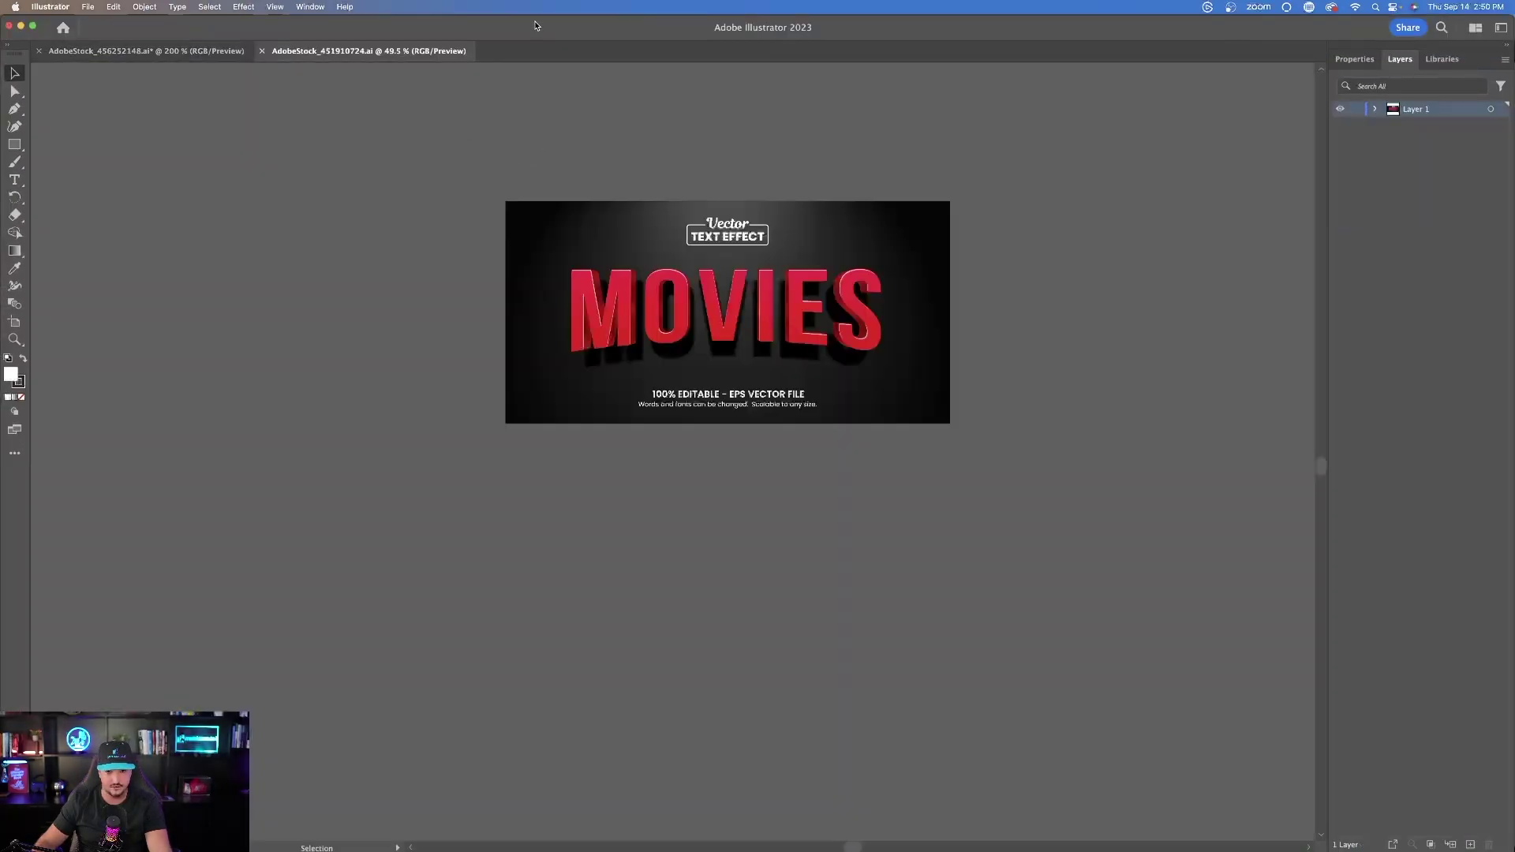
# - At 100% zoom, retype the MOVIES headline as DESIGN and deselect the text
pyautogui.scroll(3, 284, 232)
pyautogui.press('super+1')
pyautogui.scroll(3, 316, 268)
pyautogui.doubleClick(718, 380)
pyautogui.doubleClick(720, 381)
pyautogui.write('TH')
pyautogui.press('BackSpace')
pyautogui.press('BackSpace')
pyautogui.write('DESIGN')
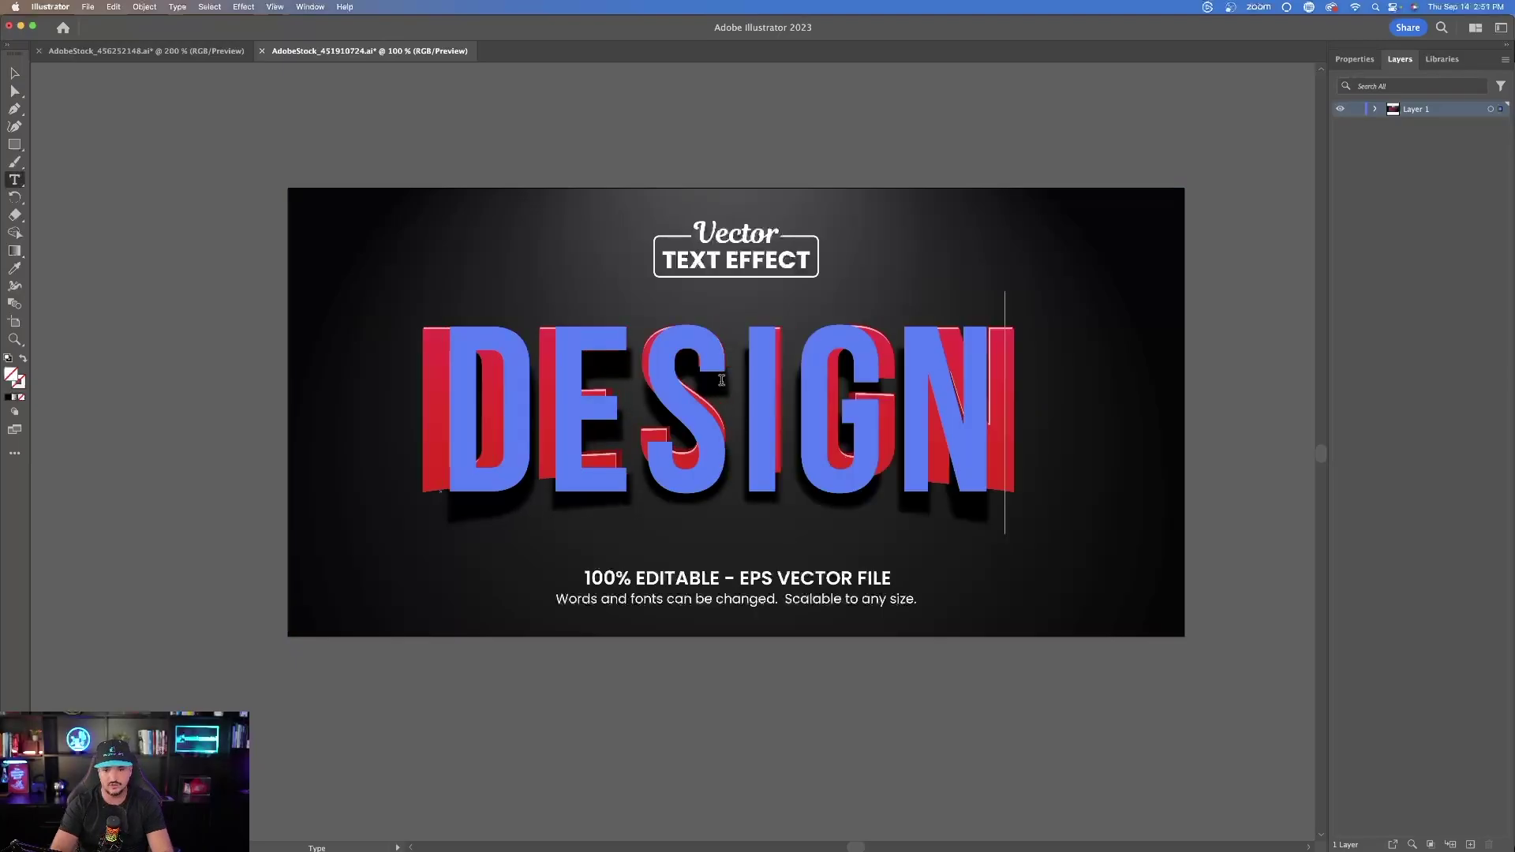
pyautogui.press('Return')
pyautogui.click(16, 72)
pyautogui.click(552, 395)
pyautogui.click(408, 203)
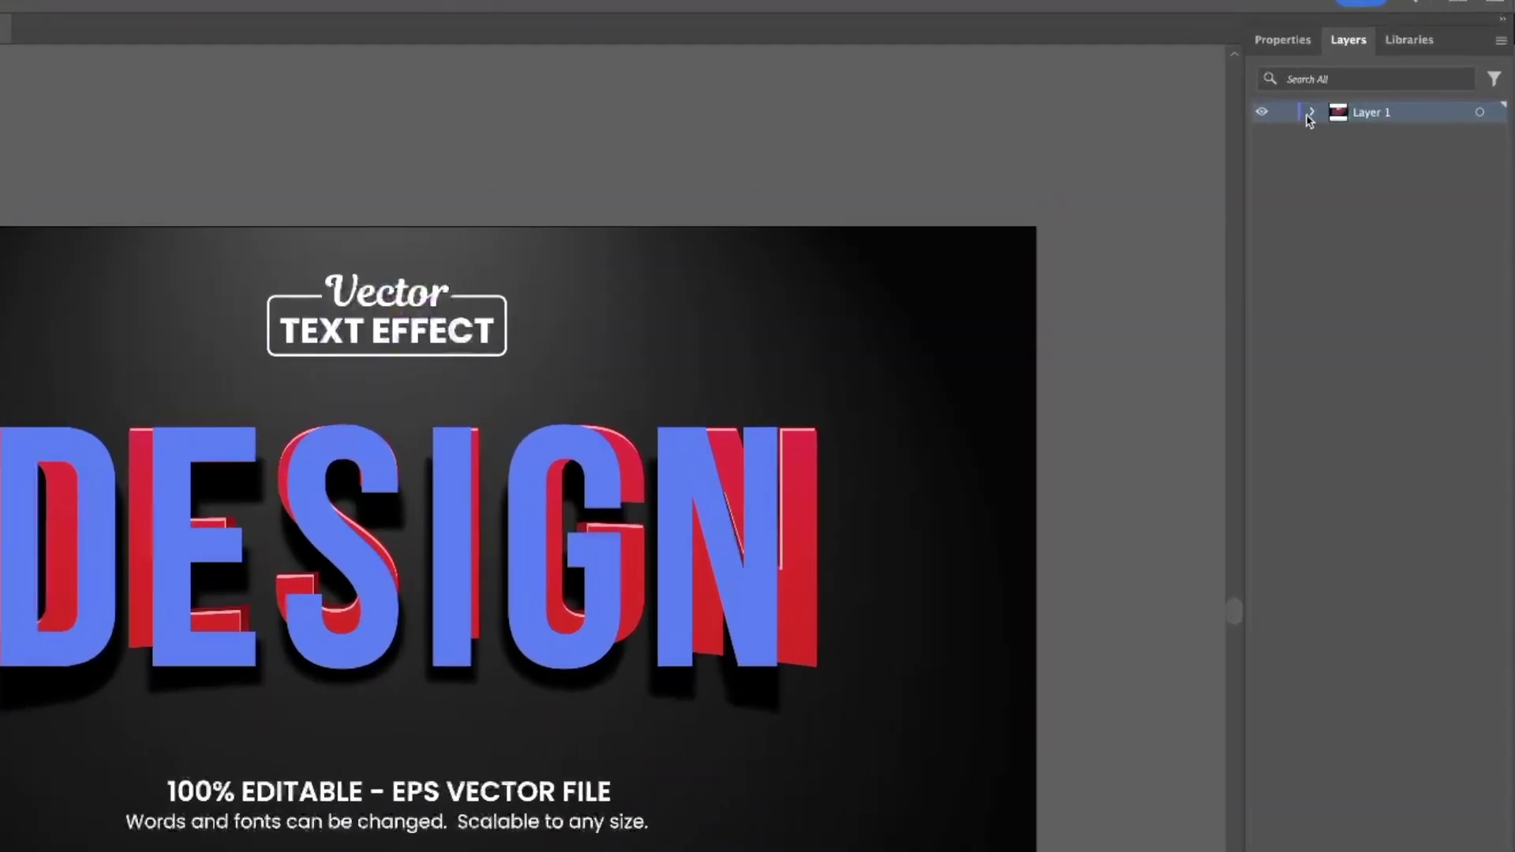
# - Hide the TEXT EFFECT badge and dark background rectangle, then start exporting the DESIGN artwork as an image
pyautogui.click(1375, 109)
pyautogui.click(1296, 115)
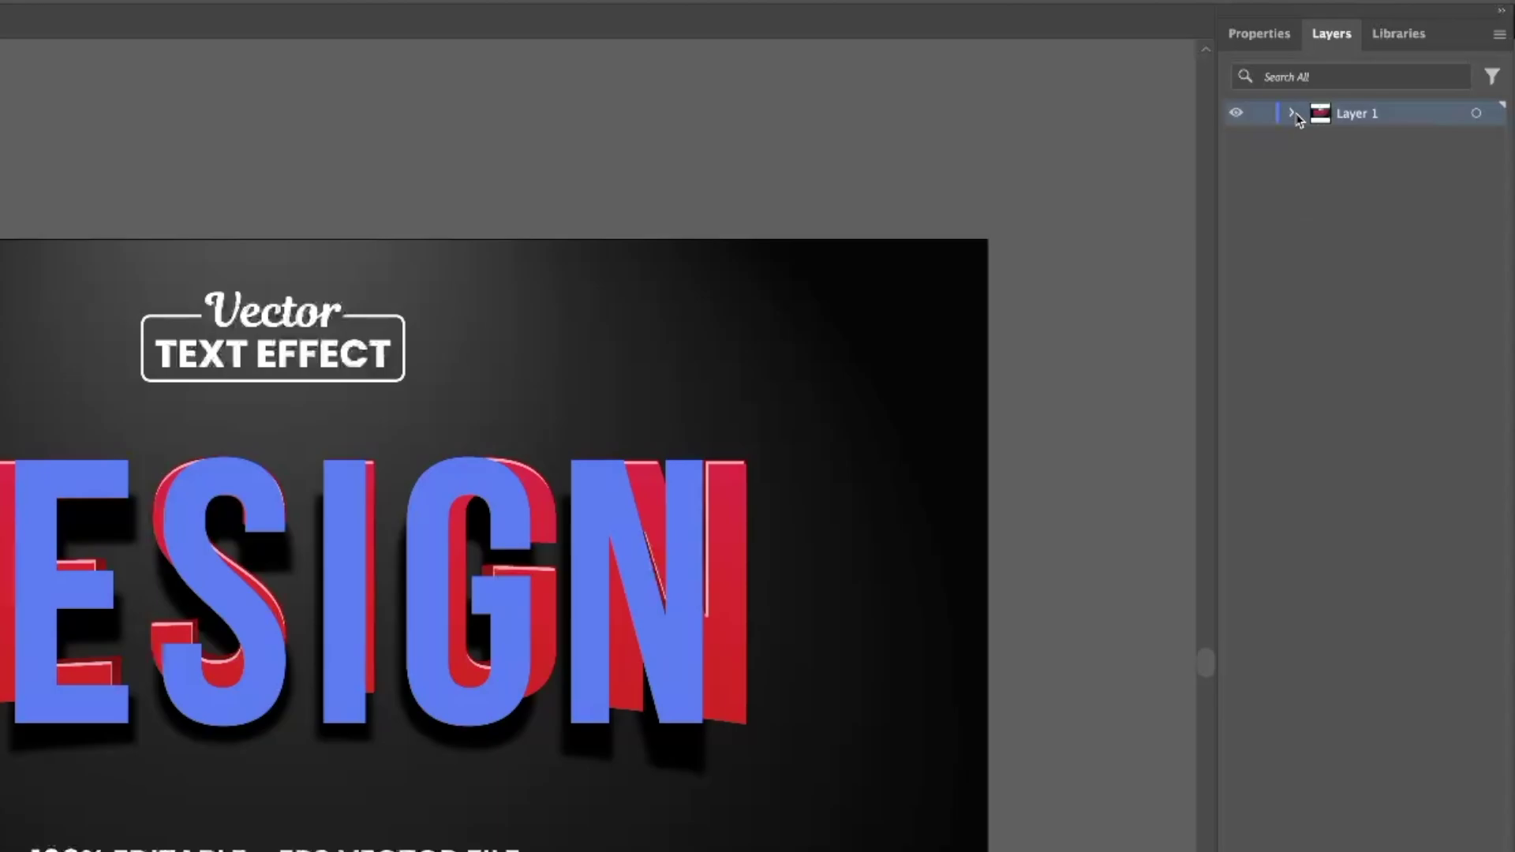
pyautogui.click(1296, 115)
pyautogui.click(1237, 214)
pyautogui.click(1237, 212)
pyautogui.click(1237, 138)
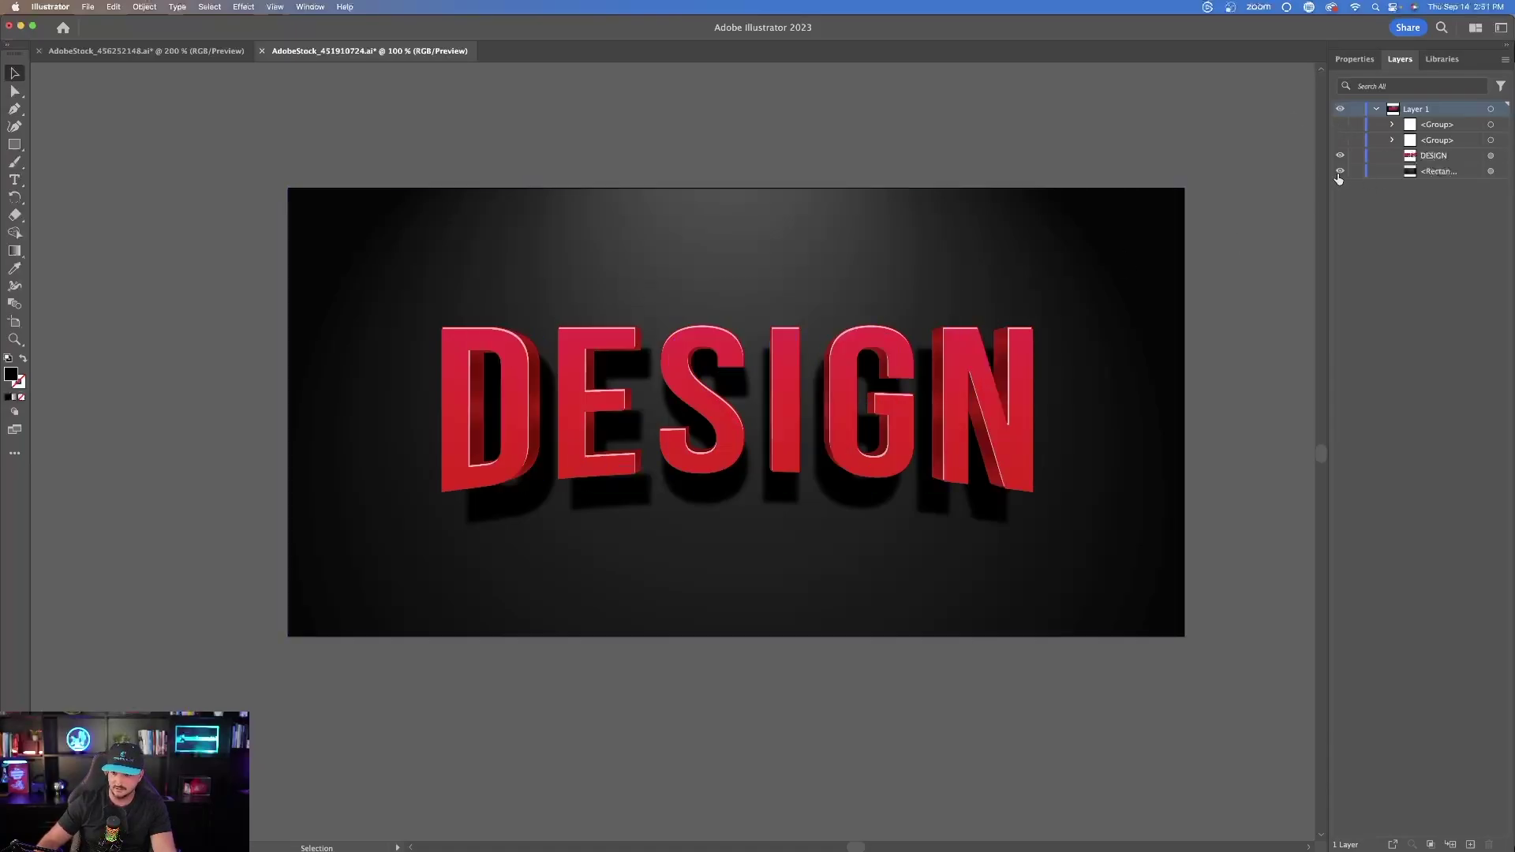
pyautogui.click(1339, 173)
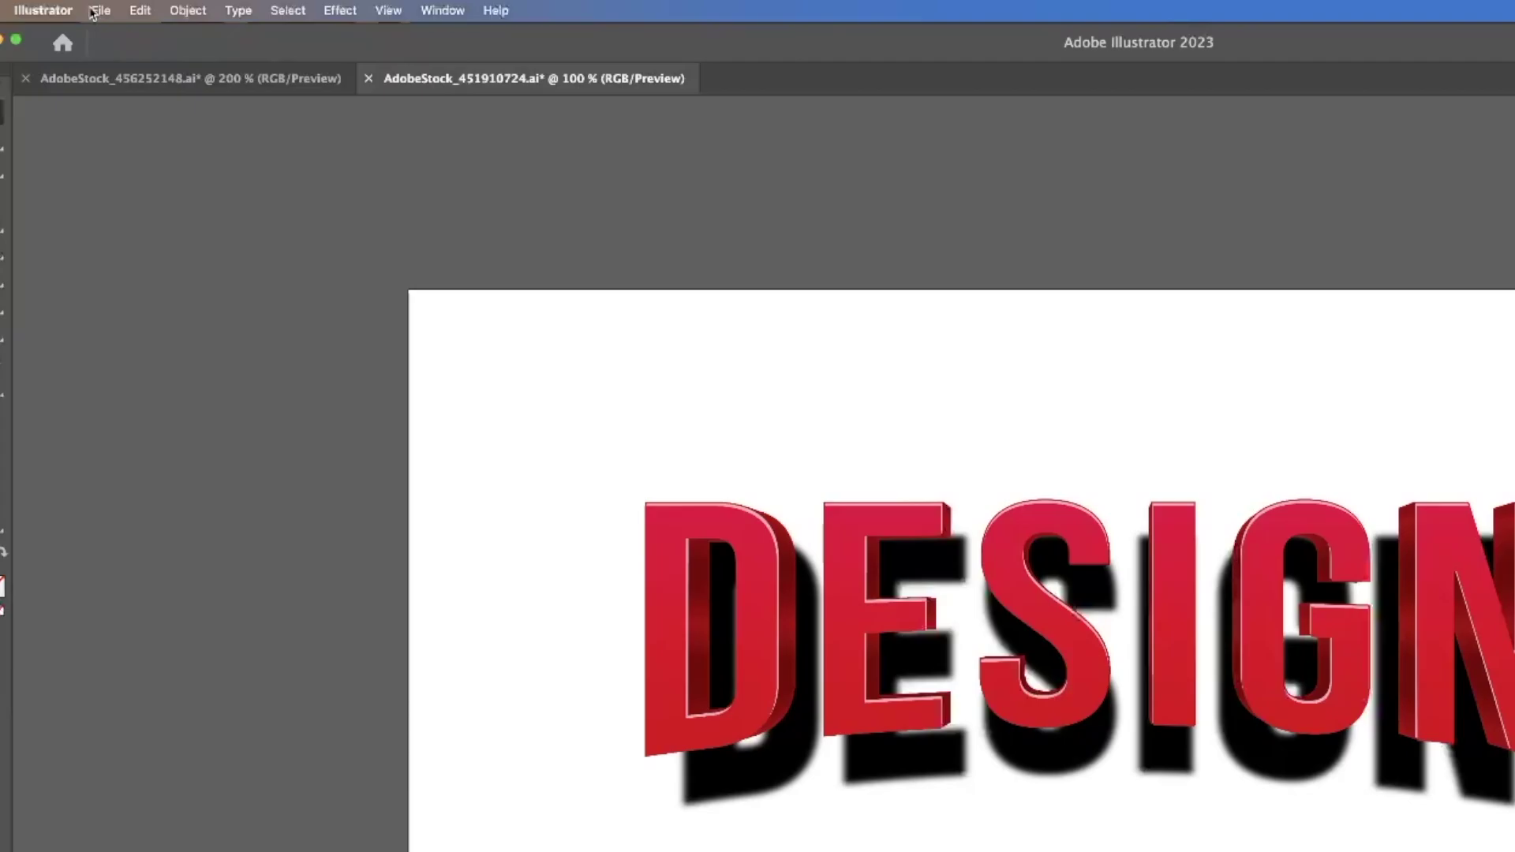
pyautogui.click(86, 6)
pyautogui.click(379, 447)
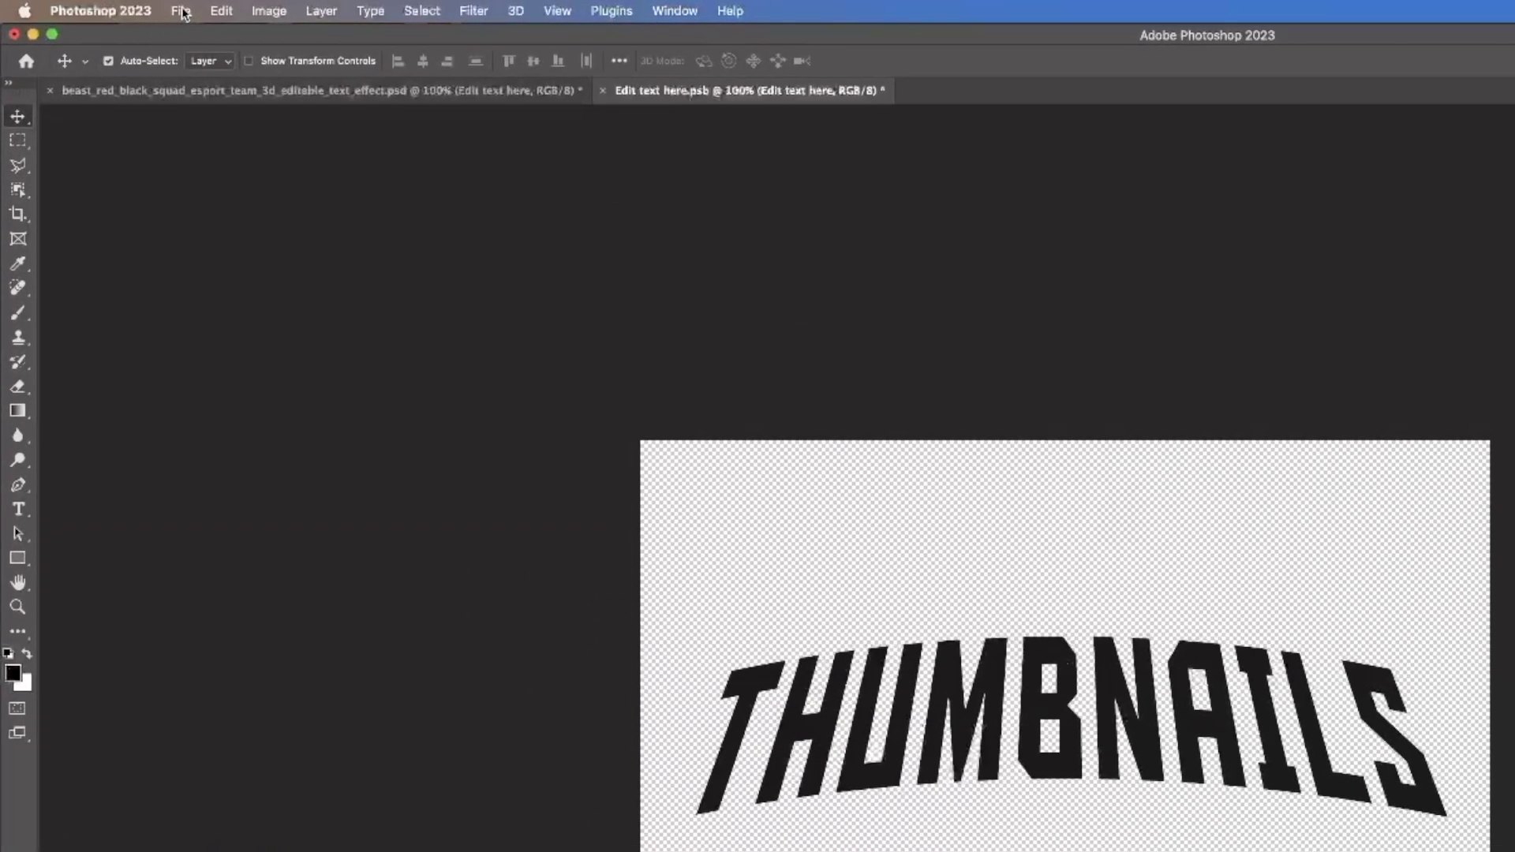
# - Save the smart object with its text changed to THUMBNAILS
pyautogui.click(181, 11)
pyautogui.click(201, 198)
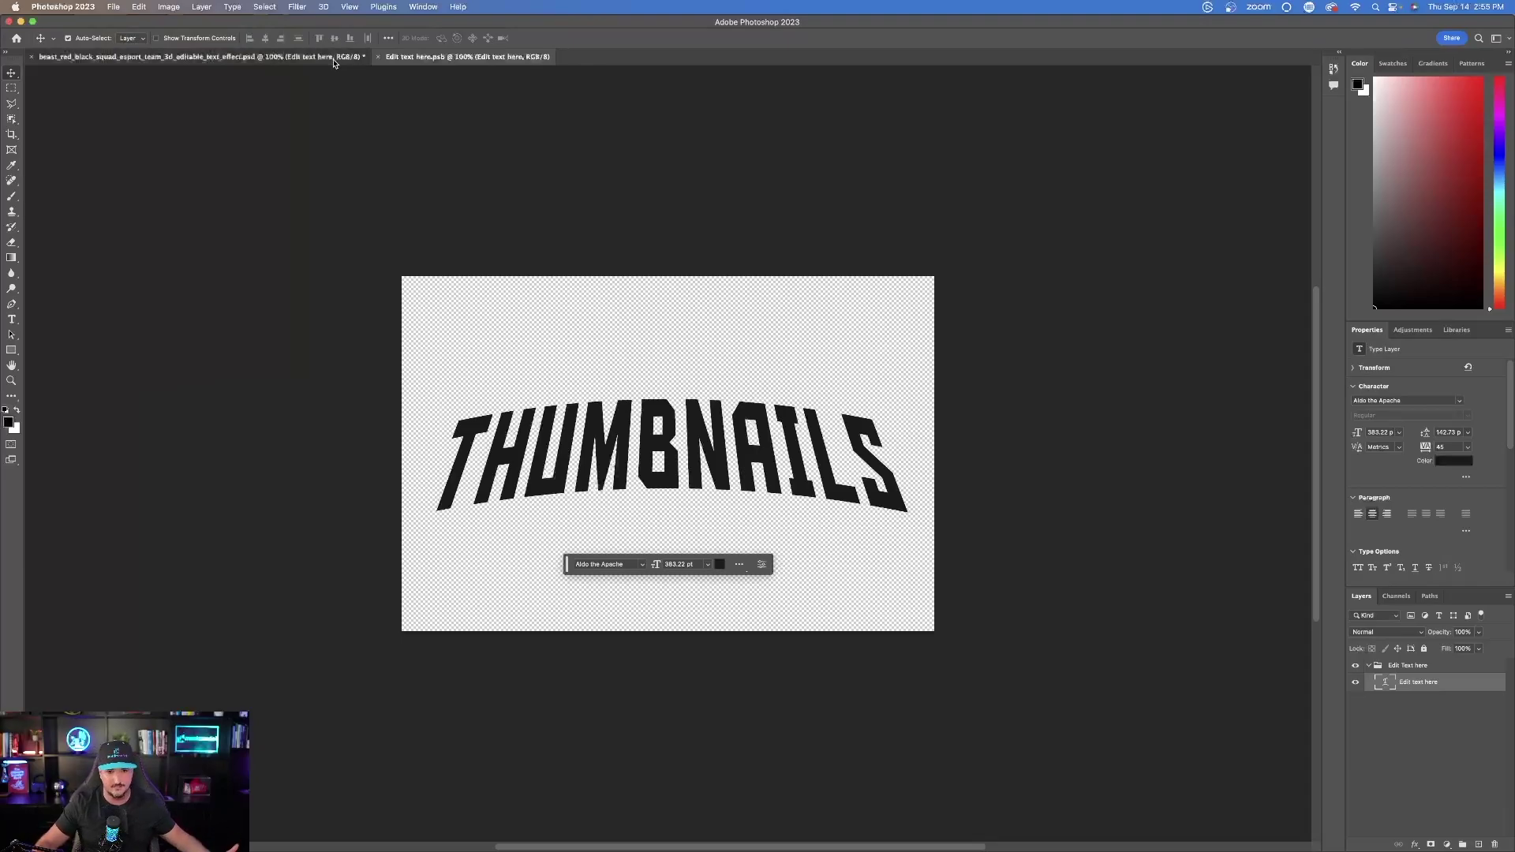
# - Return to the 3D text effect PSD and hide its Background group
pyautogui.click(334, 63)
pyautogui.click(1349, 776)
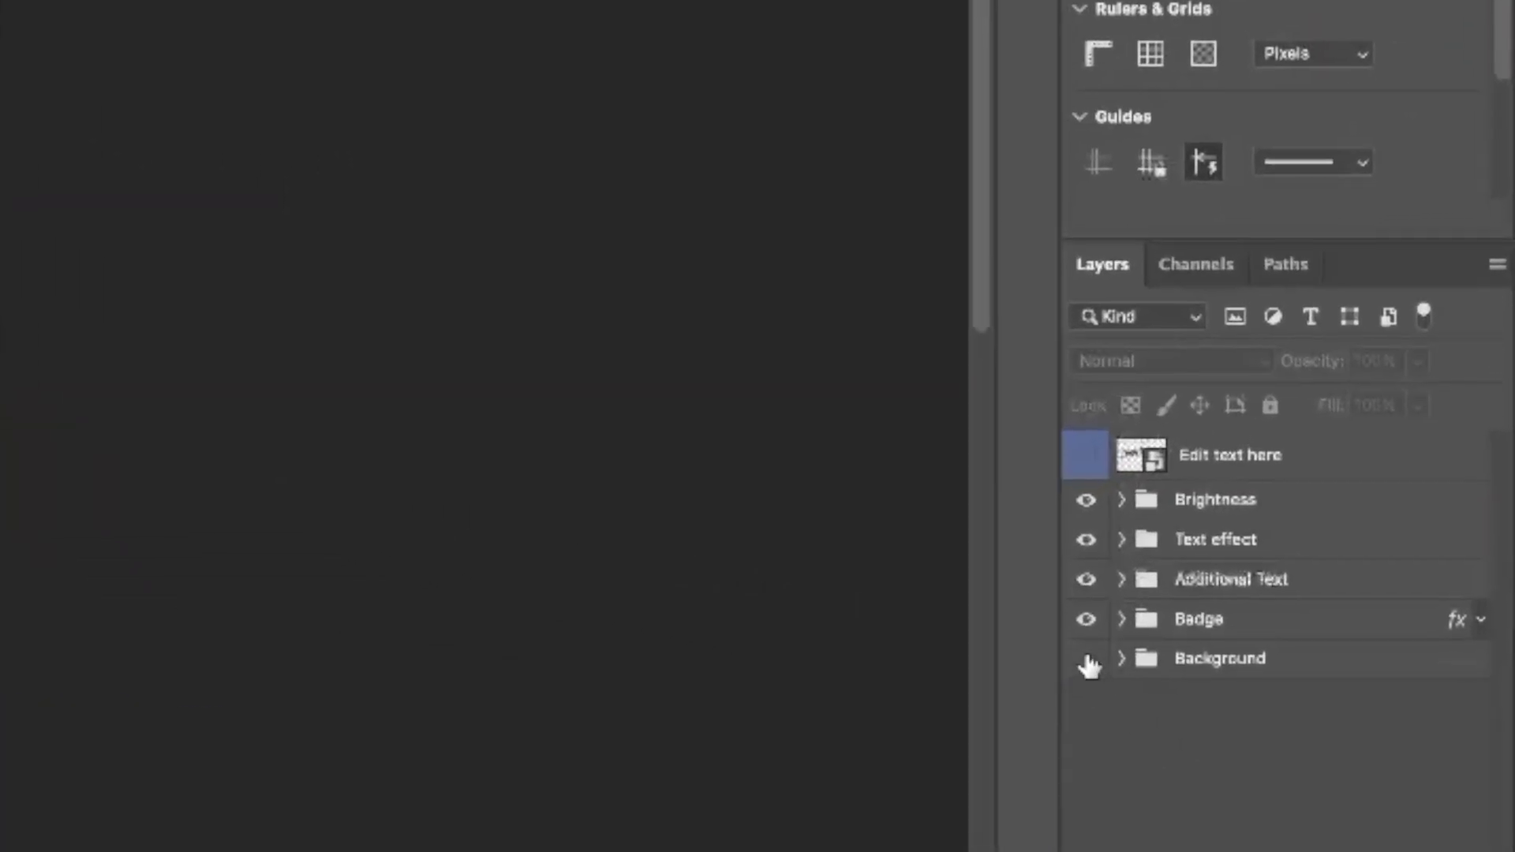
pyautogui.click(1087, 660)
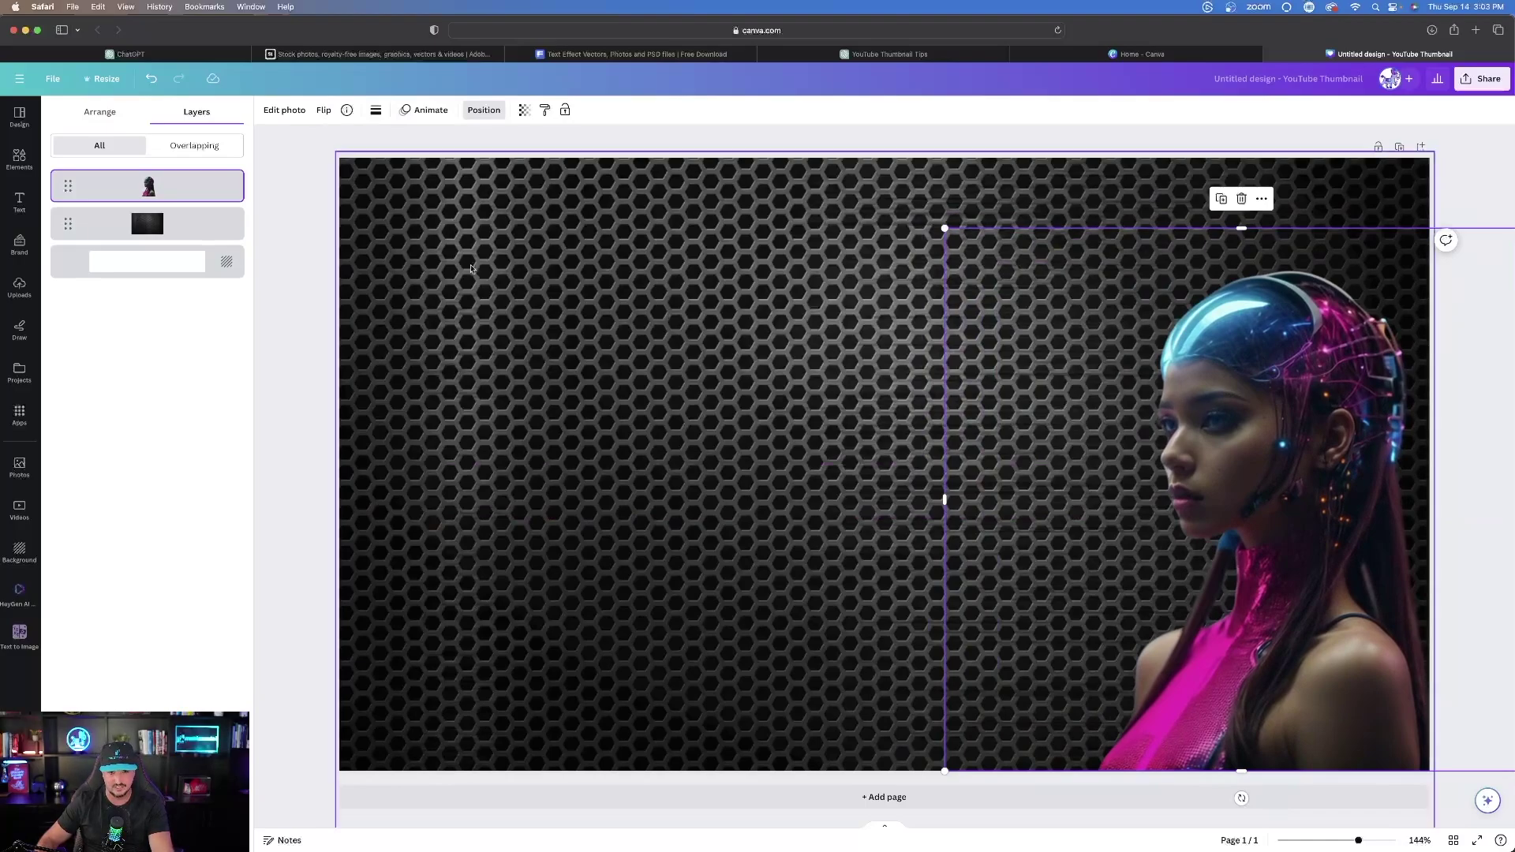
# - Add the gold 3D THUMBNAILS image from Uploads, move it left of the woman and enlarge it to fit
pyautogui.click(328, 269)
pyautogui.click(197, 252)
pyautogui.moveTo(599, 274); pyautogui.dragTo(371, 247)
pyautogui.click(711, 516)
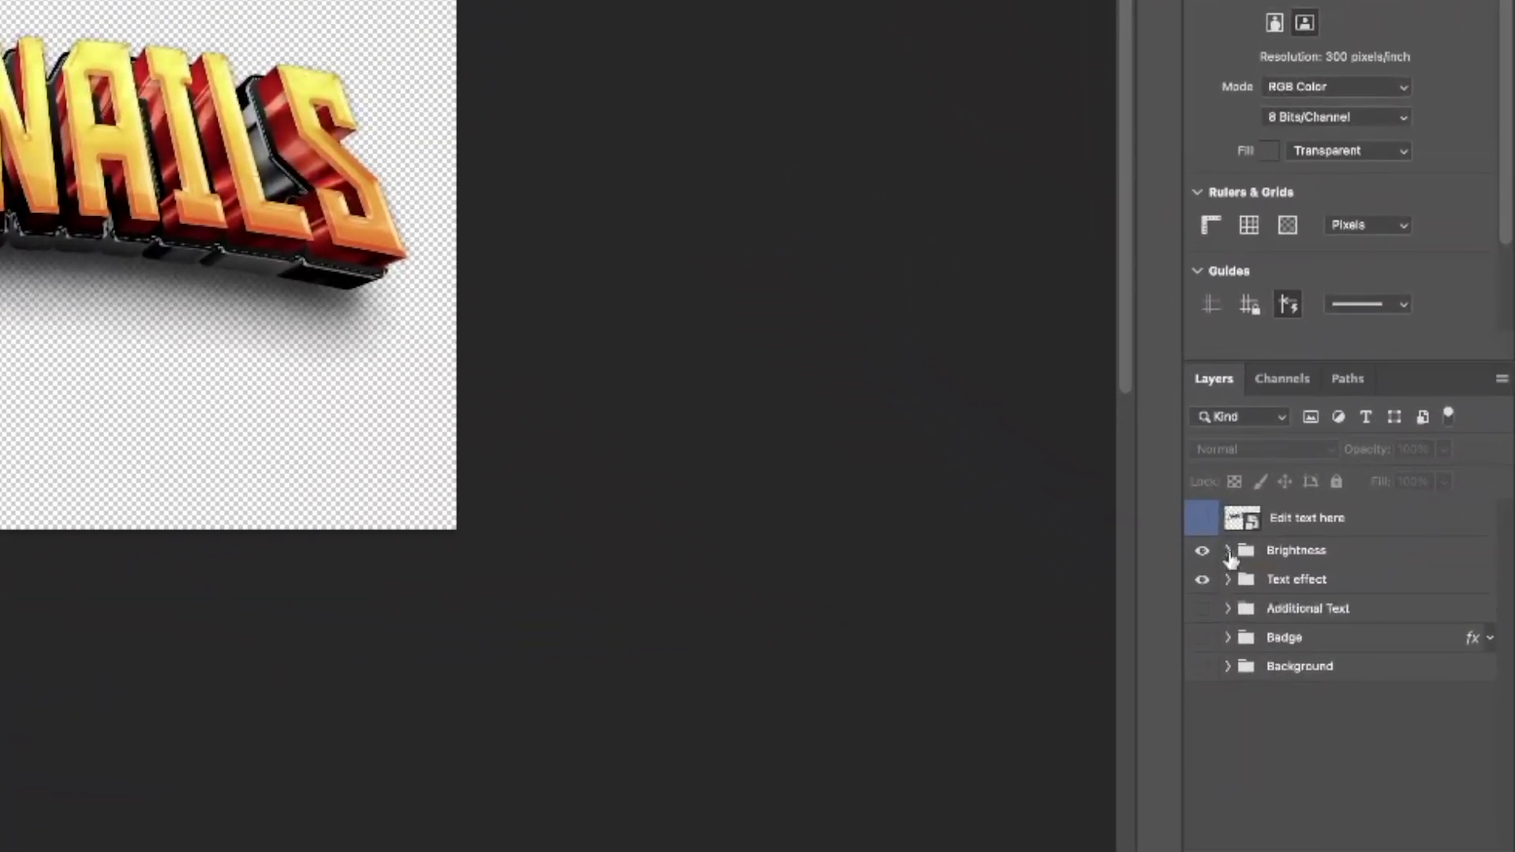
# - Add the DESIGN text image and place it above the THUMBNAILS text
pyautogui.click(1228, 551)
pyautogui.click(1228, 617)
pyautogui.scroll(-2, 1239, 614)
pyautogui.scroll(-2, 1310, 694)
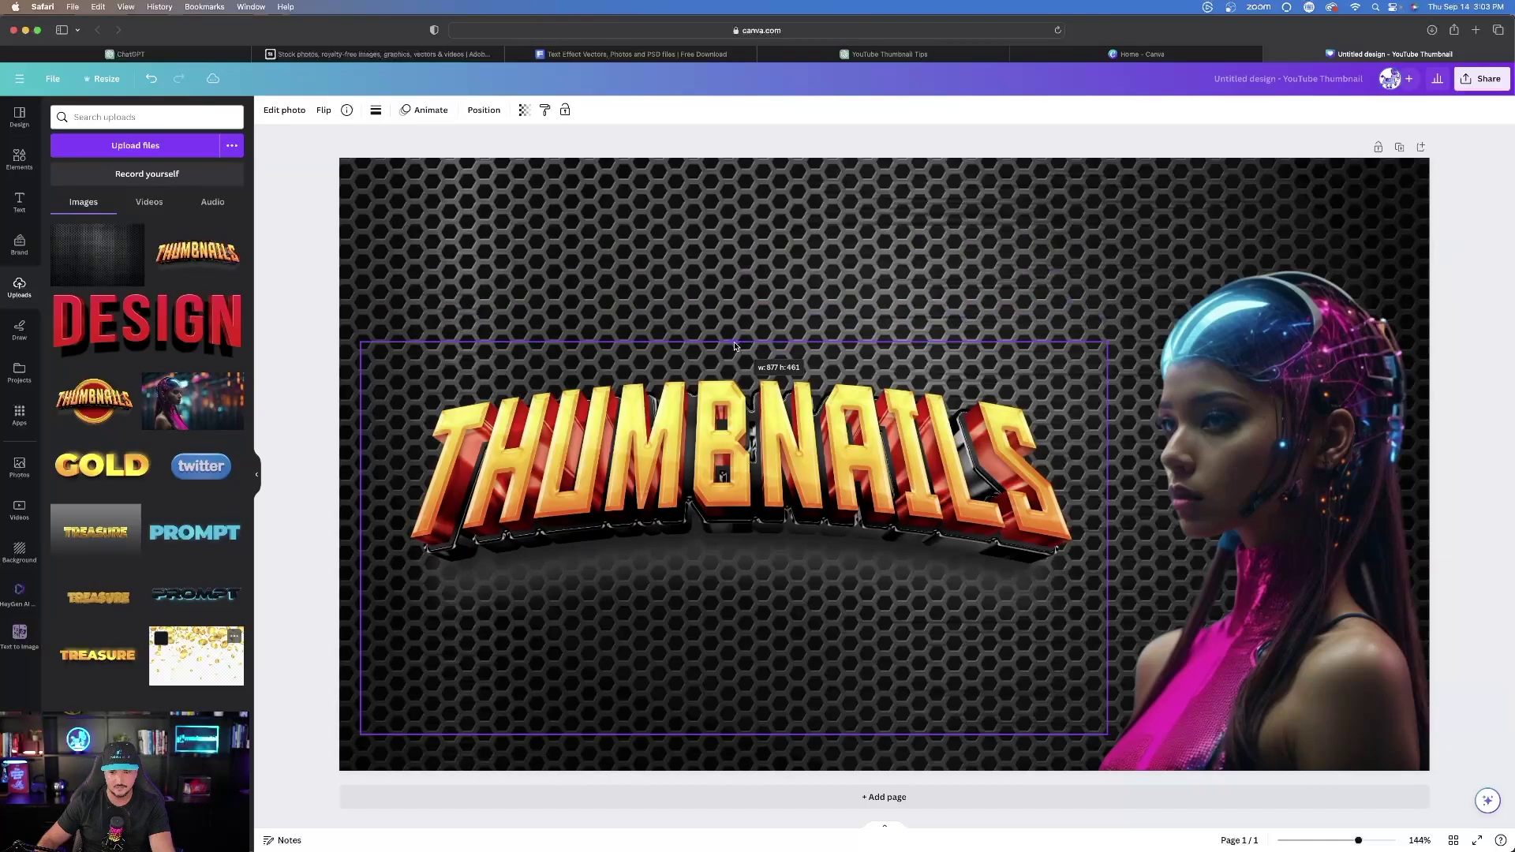
pyautogui.click(124, 328)
pyautogui.moveTo(1016, 444); pyautogui.dragTo(858, 241)
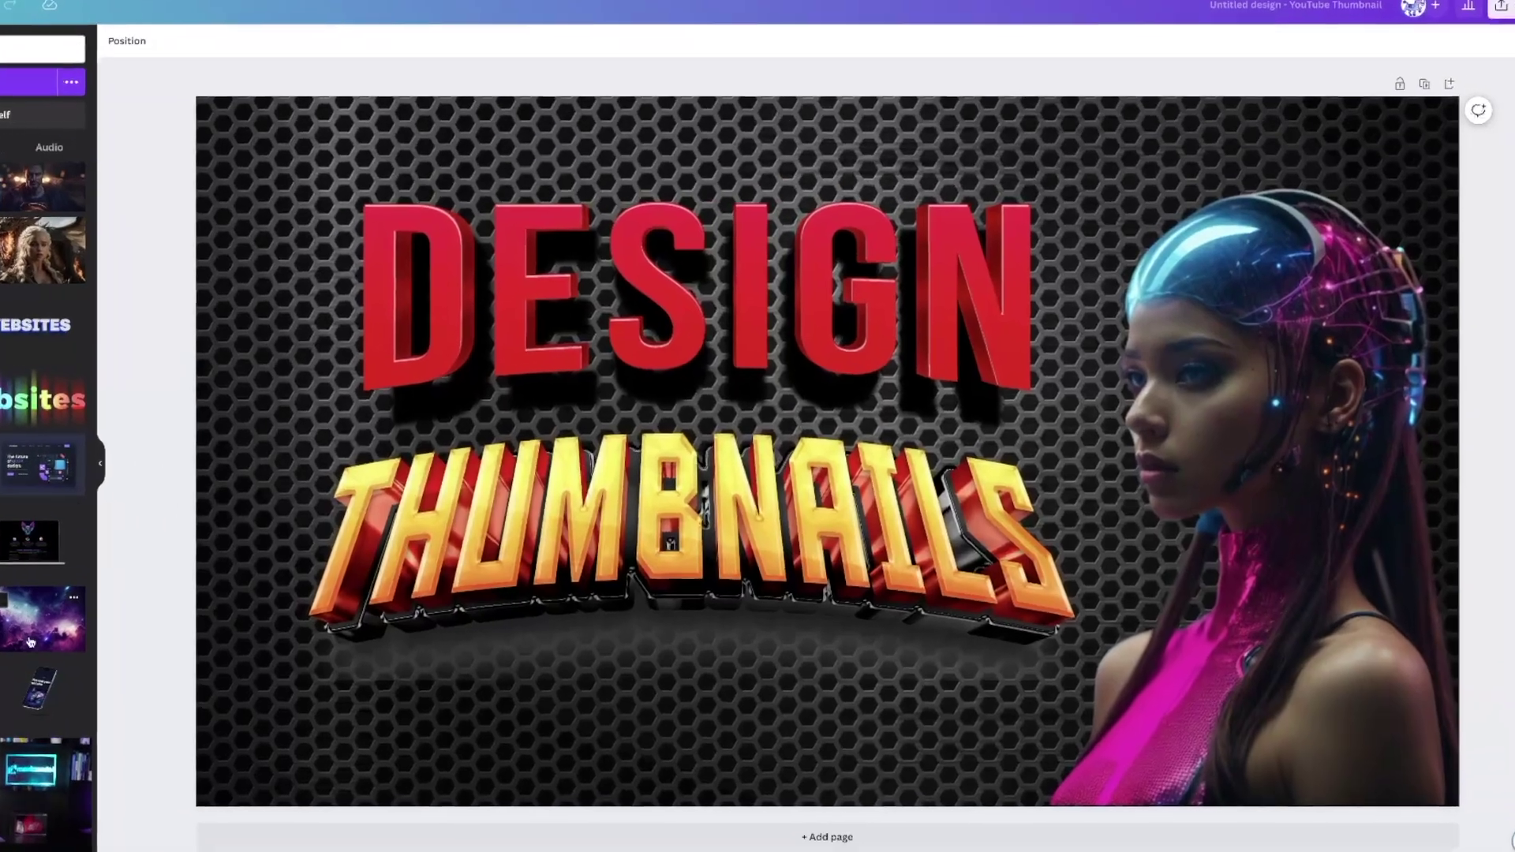
# - Add the galaxy image, align it to the top-left corner and stretch it over the whole thumbnail
pyautogui.click(30, 641)
pyautogui.moveTo(685, 384); pyautogui.dragTo(581, 281)
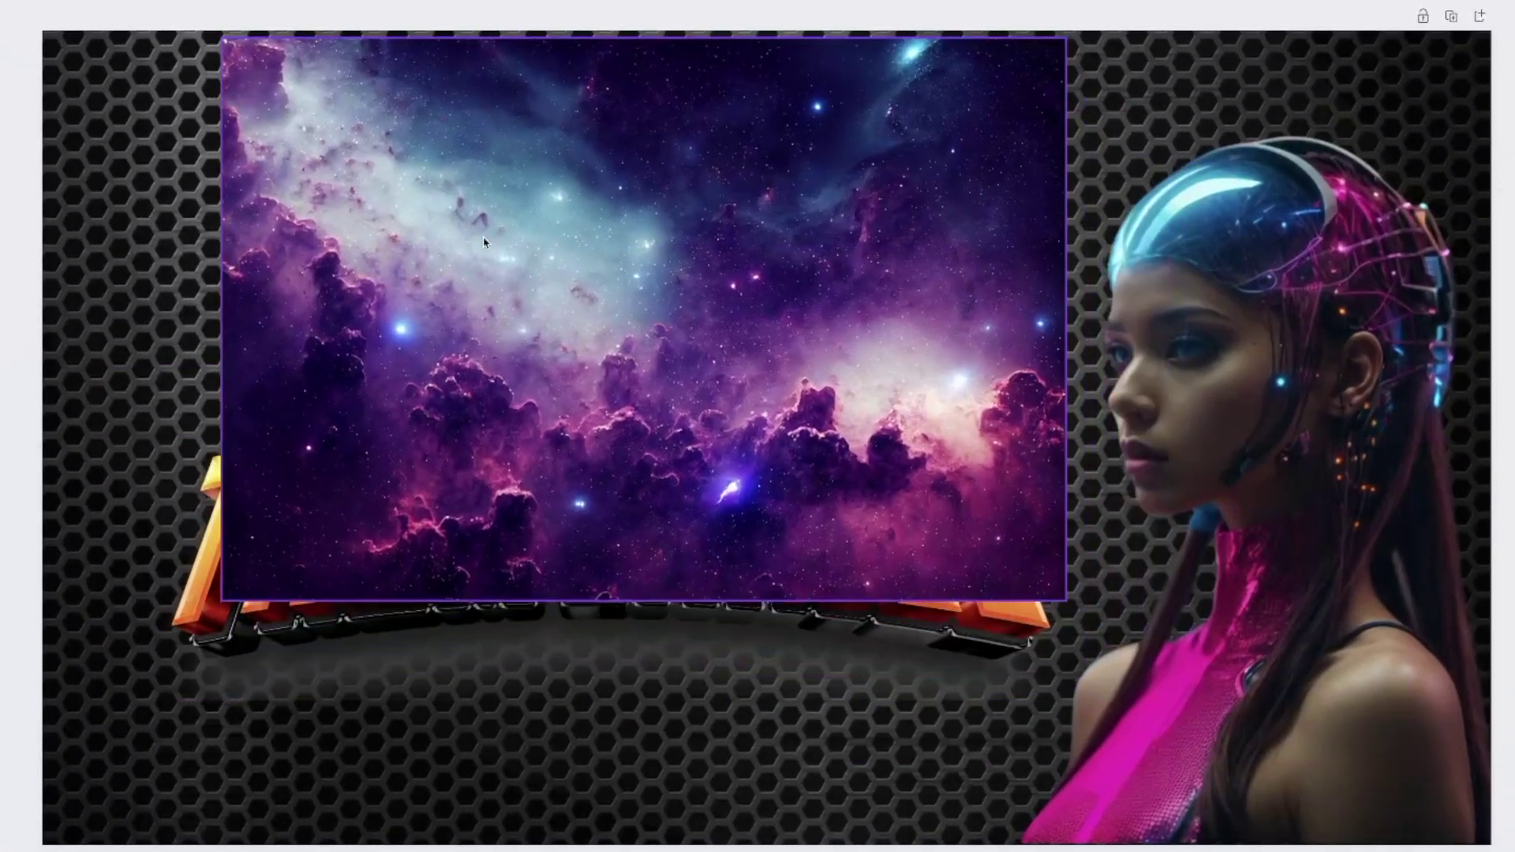
pyautogui.moveTo(484, 242); pyautogui.dragTo(312, 221)
pyautogui.moveTo(885, 588); pyautogui.dragTo(1372, 765)
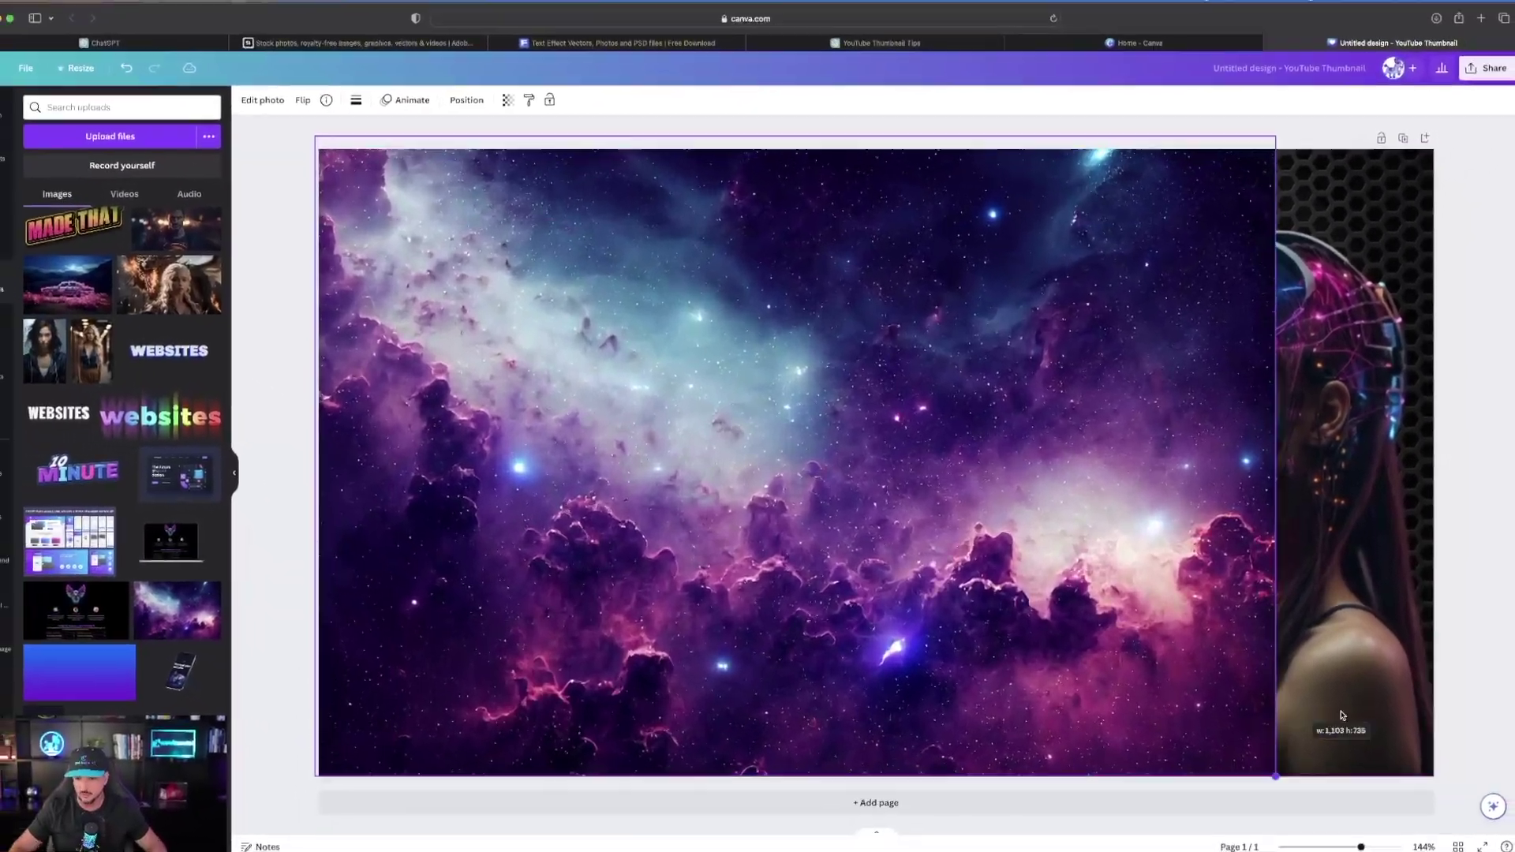
pyautogui.moveTo(1341, 715); pyautogui.dragTo(1433, 775)
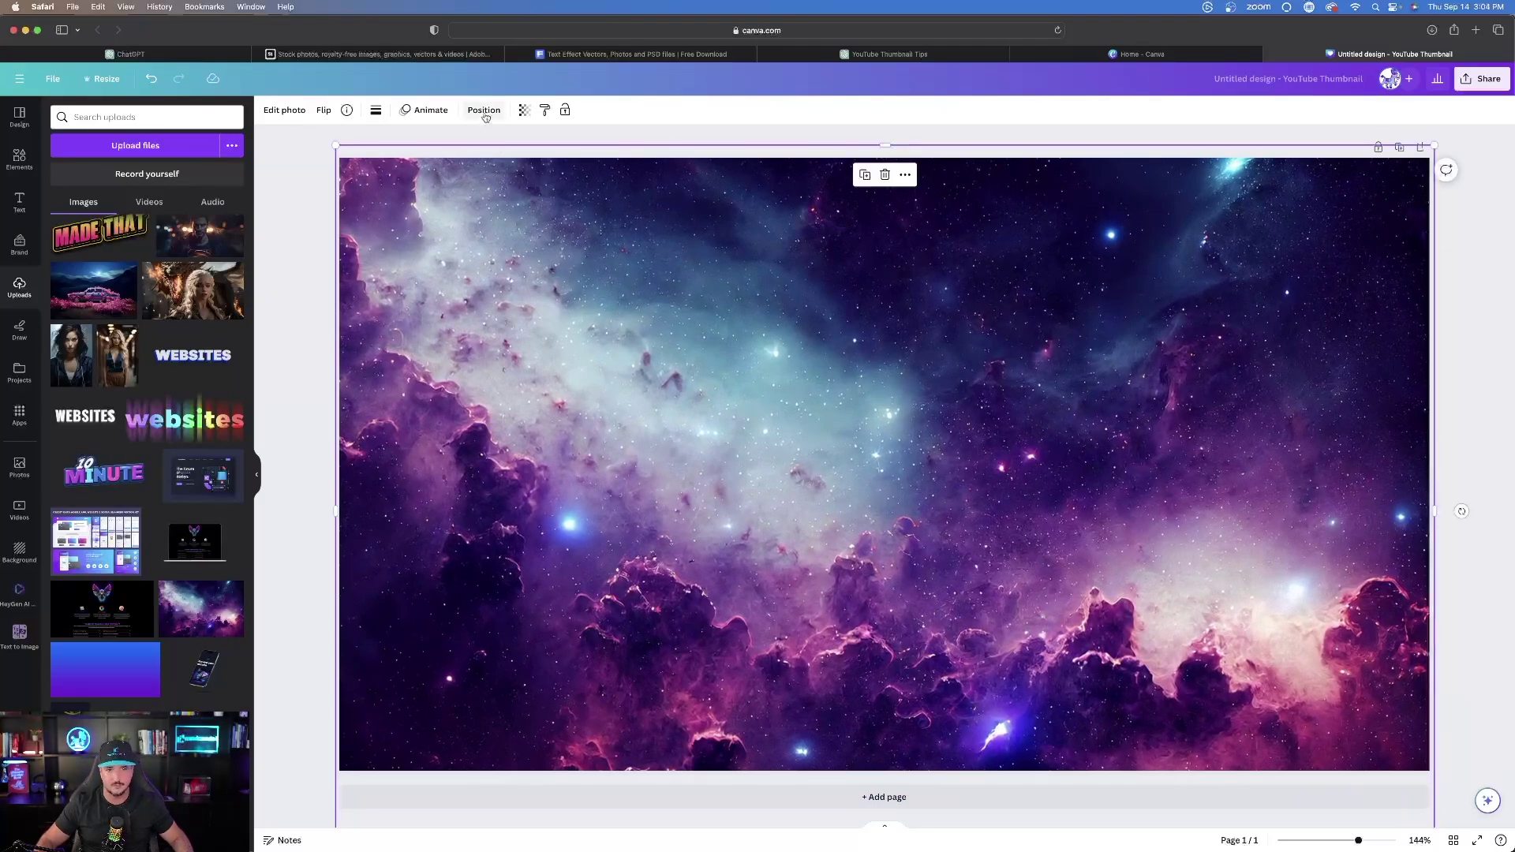
# - Send the galaxy layer behind DESIGN and THUMBNAILS and set its transparency to 64
pyautogui.click(484, 111)
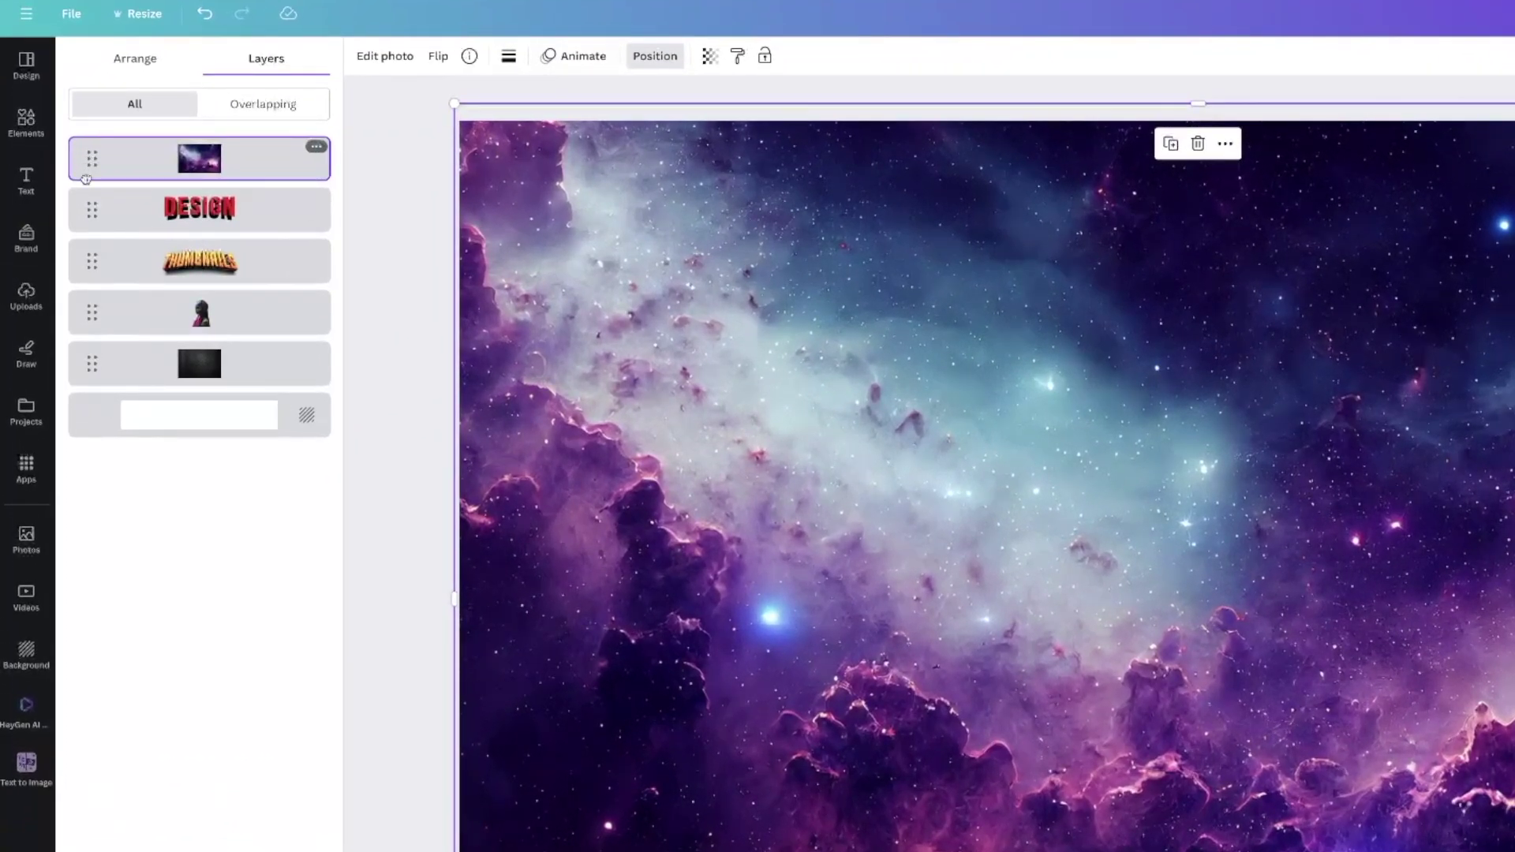
pyautogui.moveTo(86, 178); pyautogui.dragTo(193, 375)
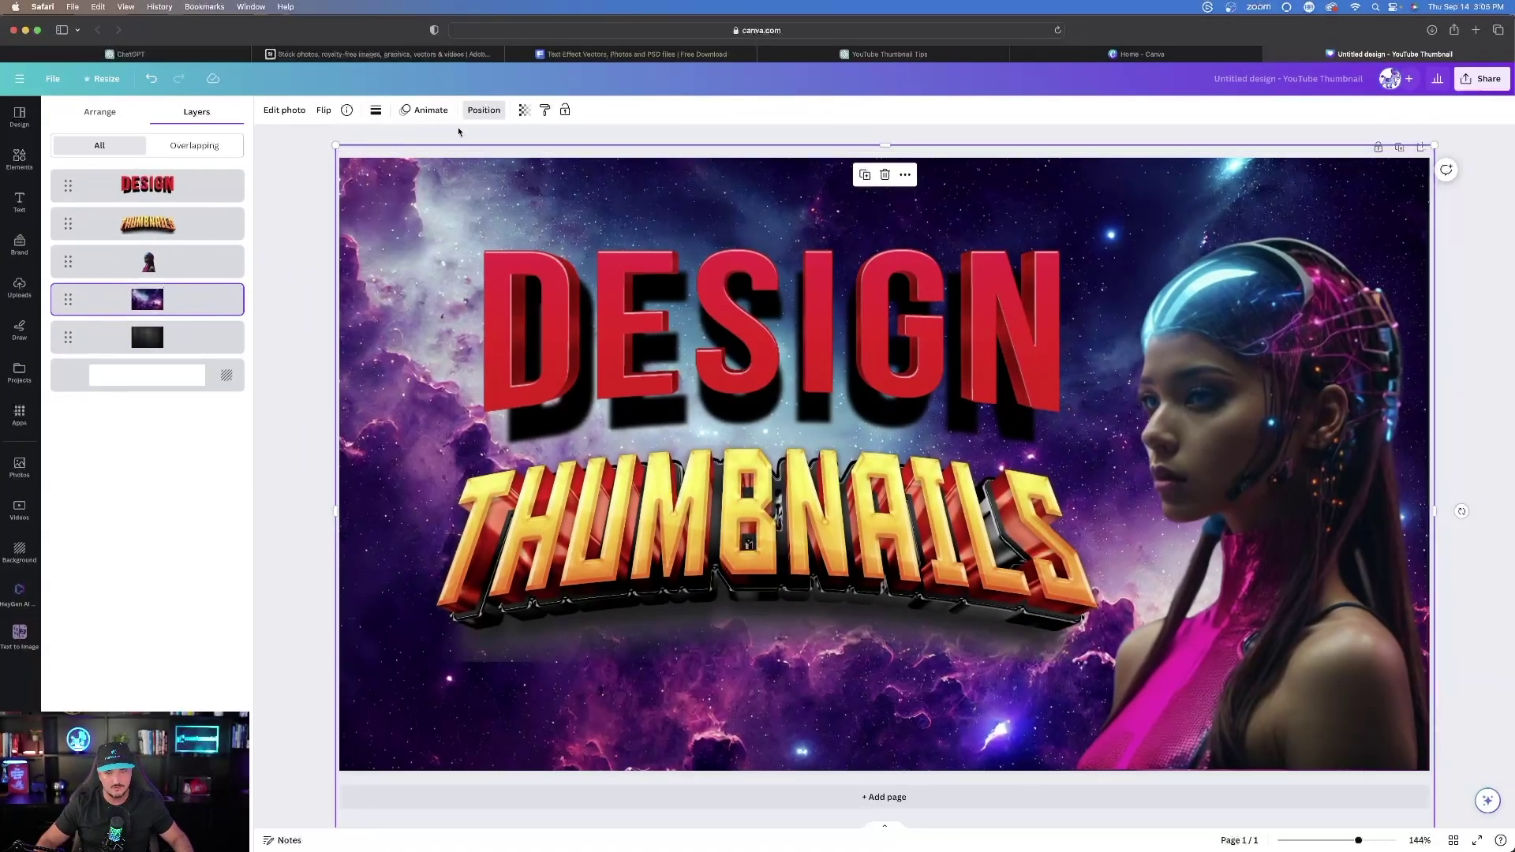
pyautogui.click(523, 110)
pyautogui.moveTo(527, 160); pyautogui.dragTo(457, 159)
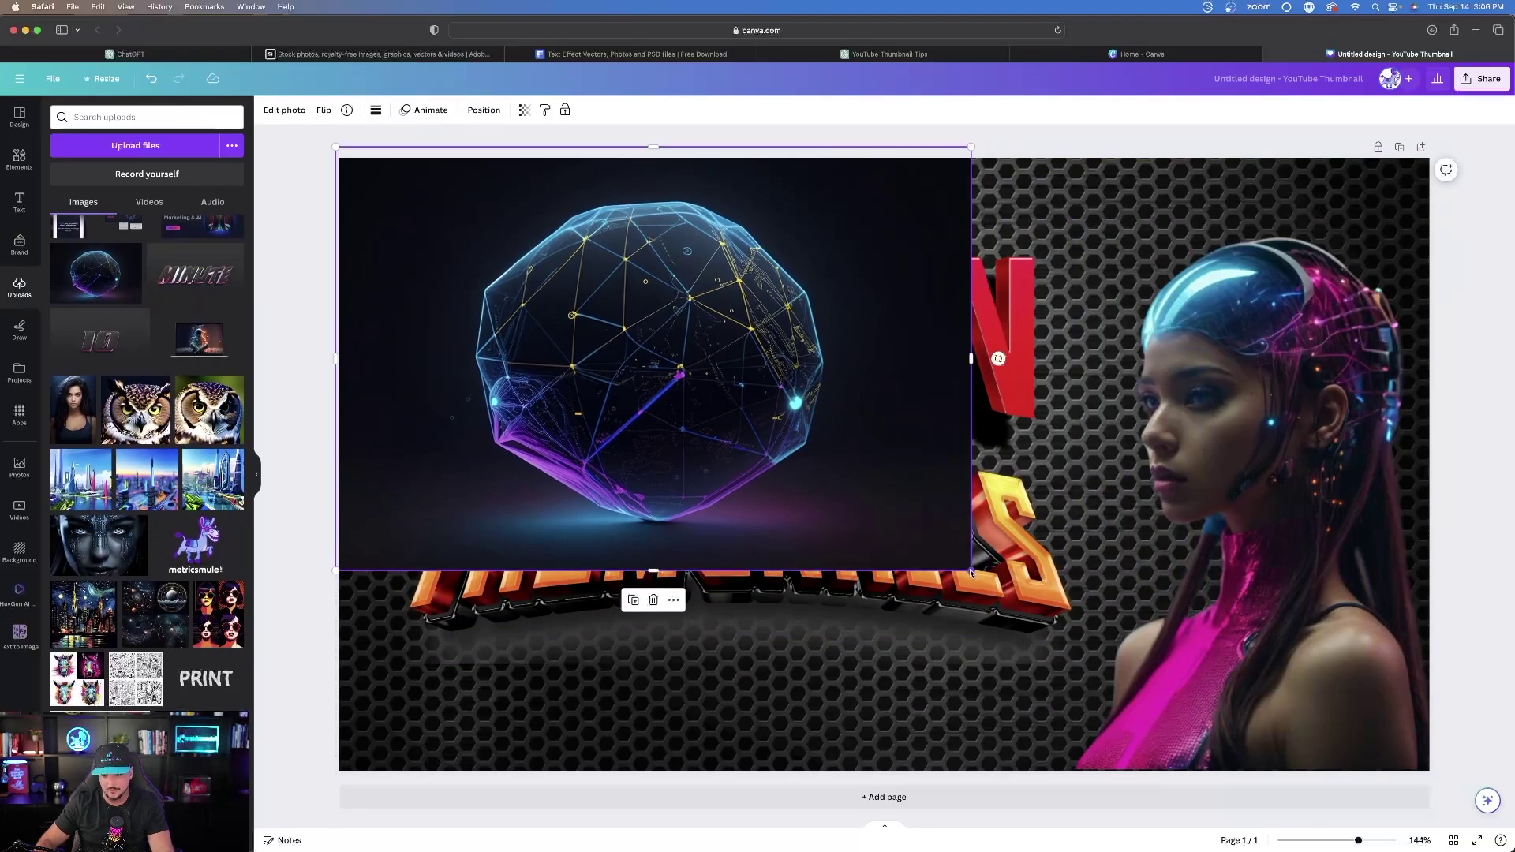